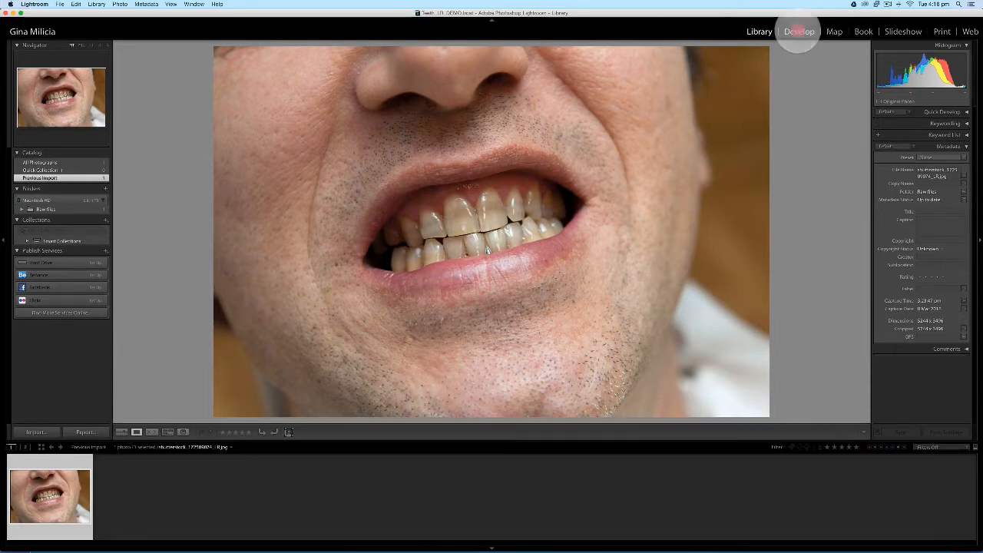
- Open the photo for developing and activate the Adjustment Brush with Auto Mask enabled
left_click(799, 32)
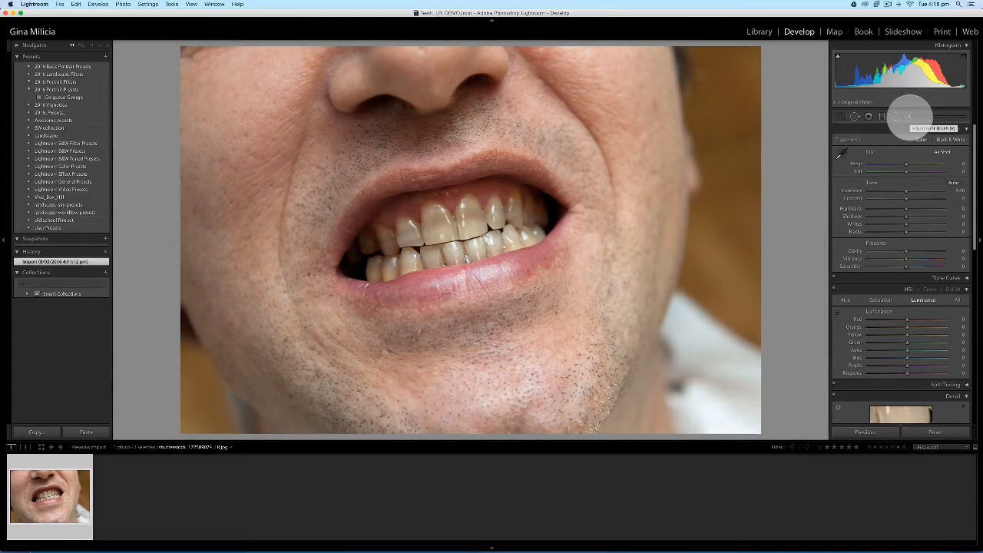
key("k")
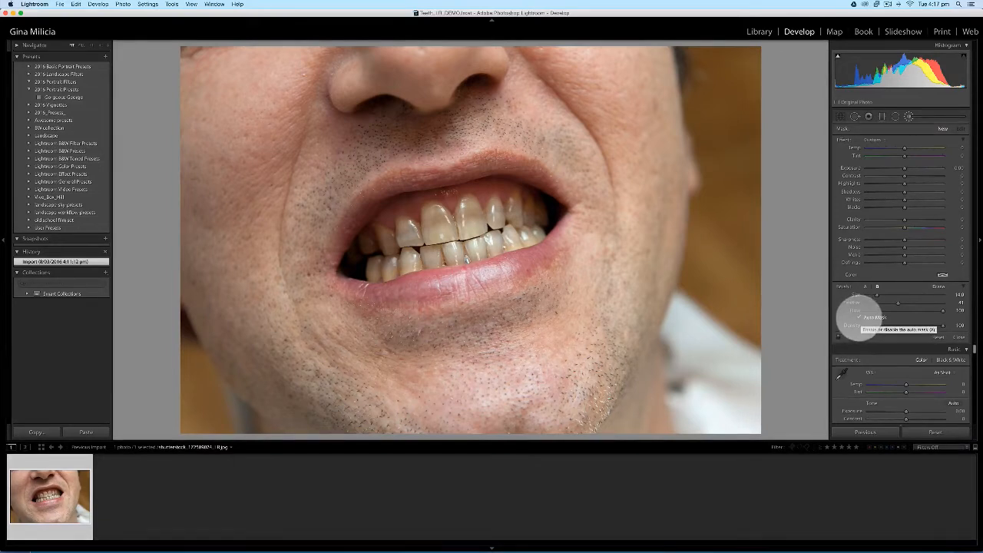
left_click(859, 317)
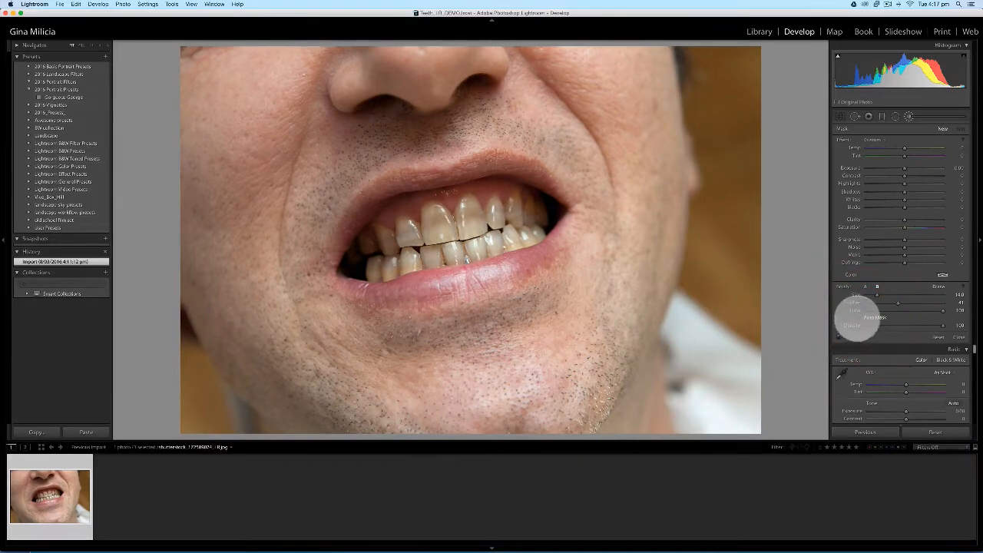
left_click(859, 317)
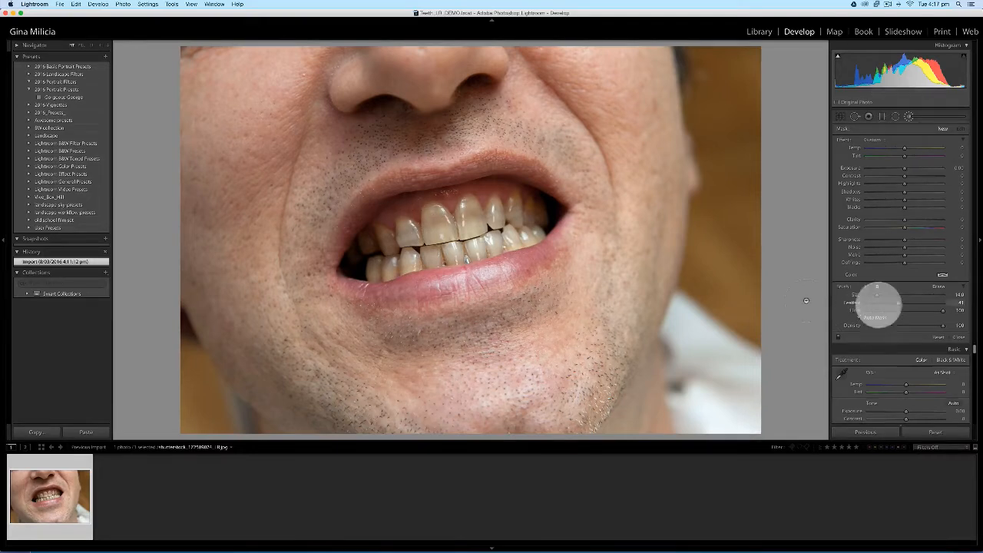
- Set the Adjustment Brush feather to 7 and its density to 50
left_click_drag(877, 302, 870, 302)
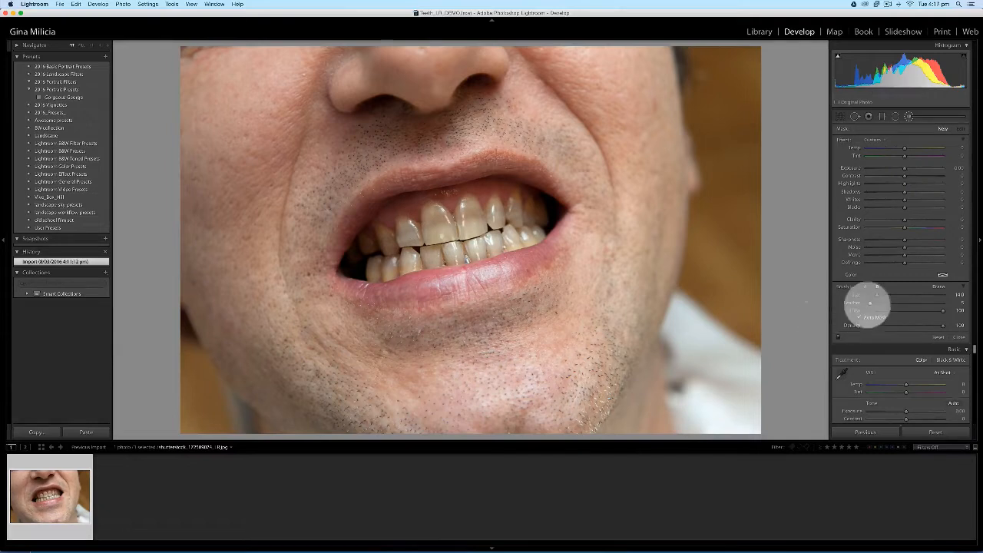
left_click_drag(870, 303, 871, 303)
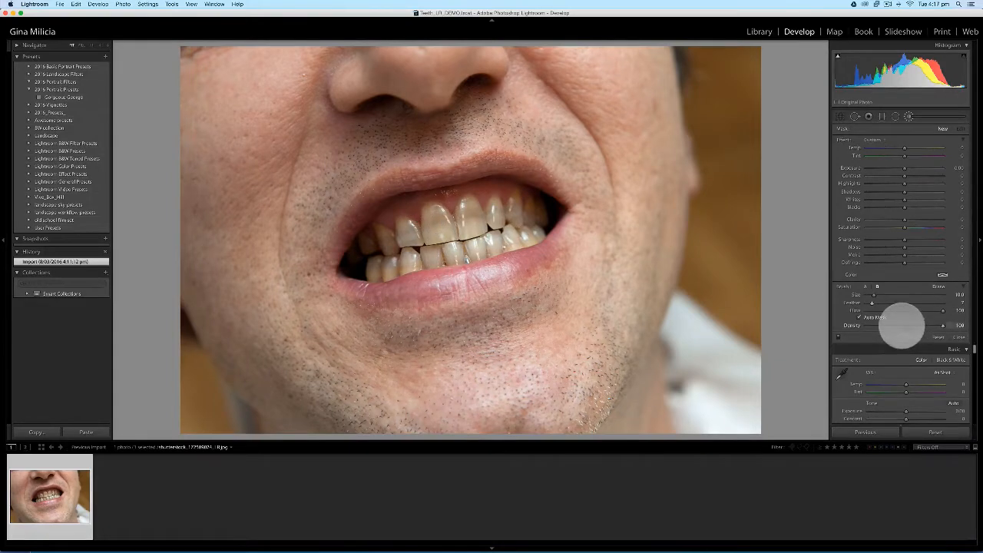
left_click_drag(941, 325, 905, 325)
left_click(904, 326)
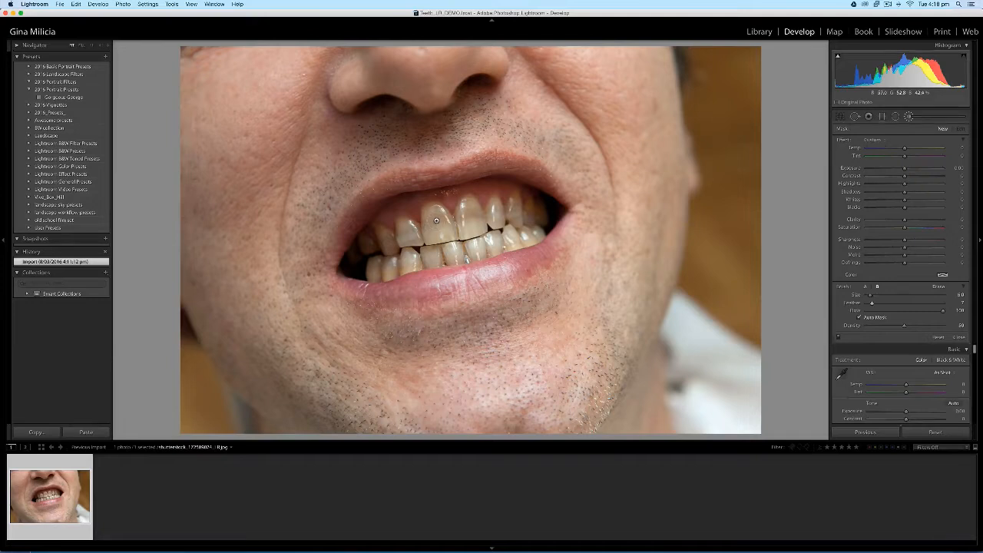
- Resize the brush to about 6 so it fits inside a single front tooth
scroll(436, 221, "up", 3)
scroll(437, 221, "down", 5)
scroll(437, 221, "down", 3)
key("bracketleft")
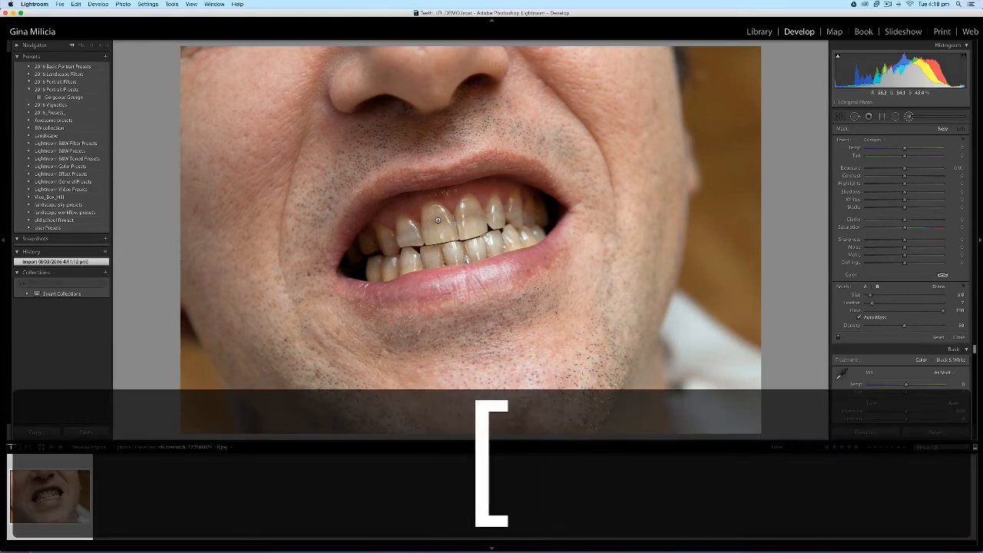
key("bracketright")
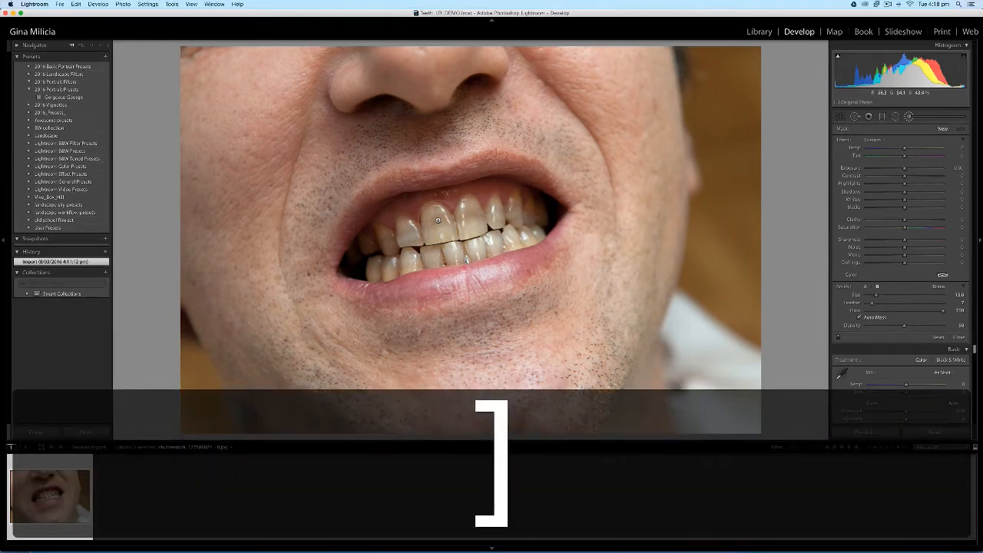
key("bracketleft")
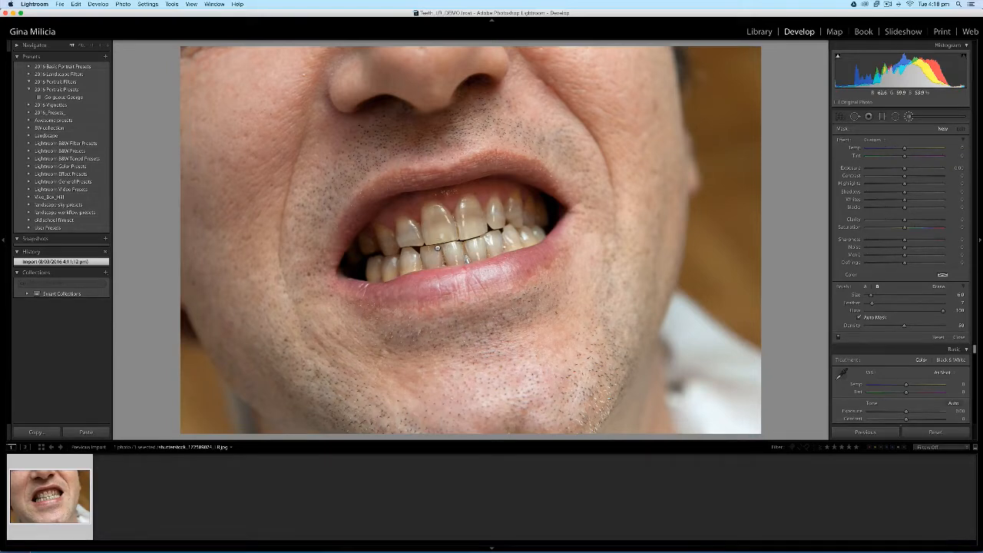
- Turn on the mask overlay and paint the brush mask over all upper and lower teeth
key("o")
left_click_drag(463, 230, 471, 234)
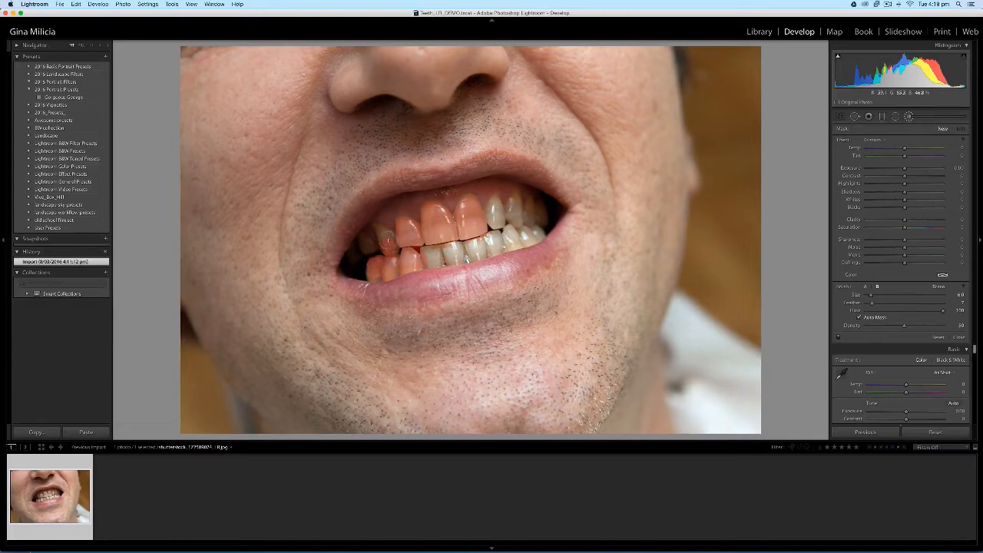
left_click_drag(380, 231, 389, 231)
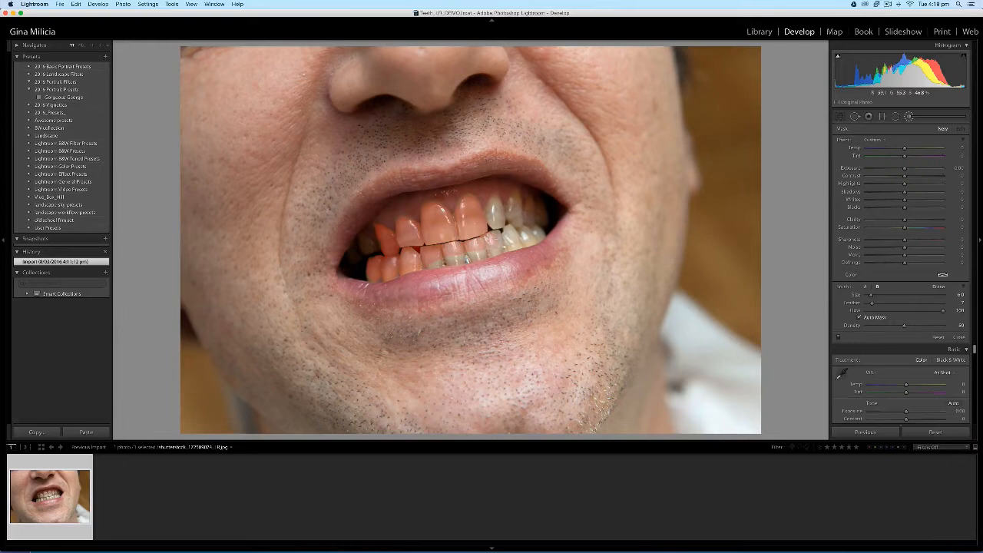
mouse_move(496, 241)
left_mouse_down()
mouse_move(512, 235)
mouse_move(496, 215)
left_mouse_up()
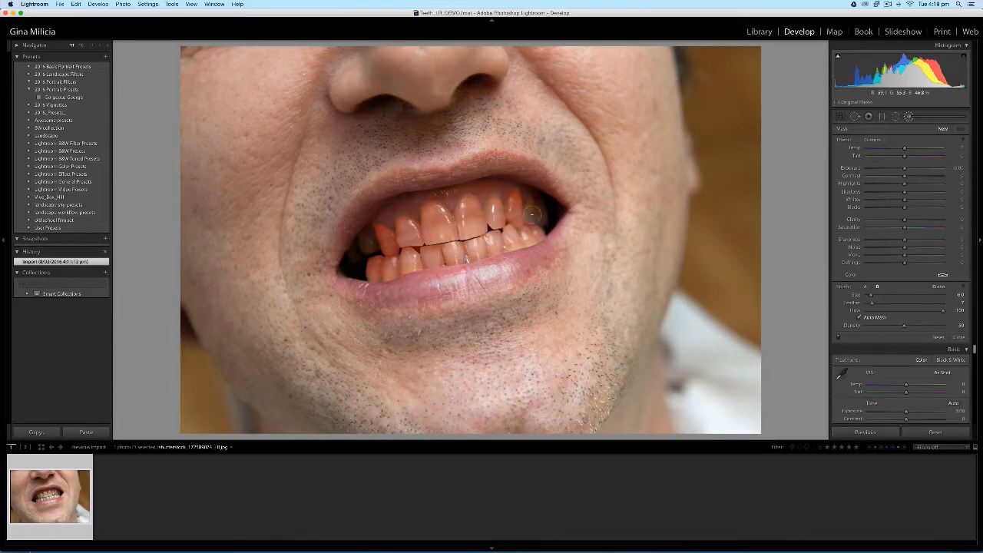
left_click_drag(543, 219, 525, 219)
mouse_move(371, 250)
left_mouse_down()
mouse_move(364, 241)
mouse_move(374, 253)
left_mouse_up()
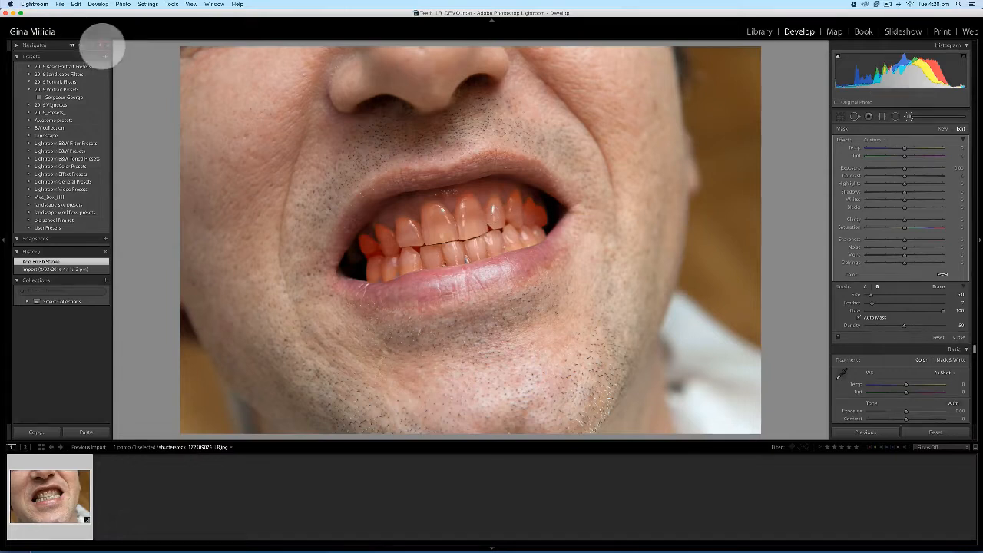
- Paint the missed gumline edges of the upper front teeth into the mask at close range
left_click(102, 46)
key("space")
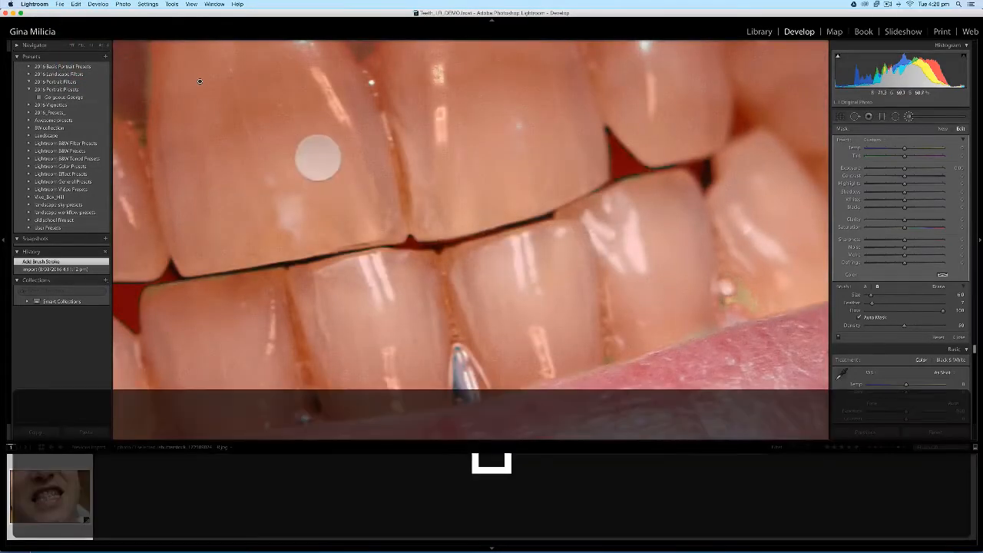
mouse_move(318, 156)
left_mouse_down()
mouse_move(591, 270)
mouse_move(553, 245)
left_mouse_up()
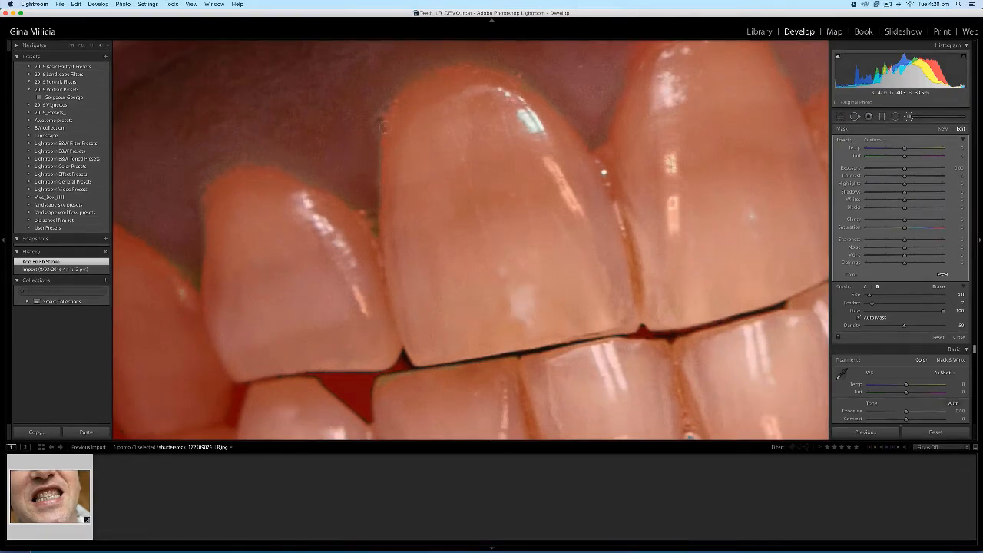
left_click(381, 203)
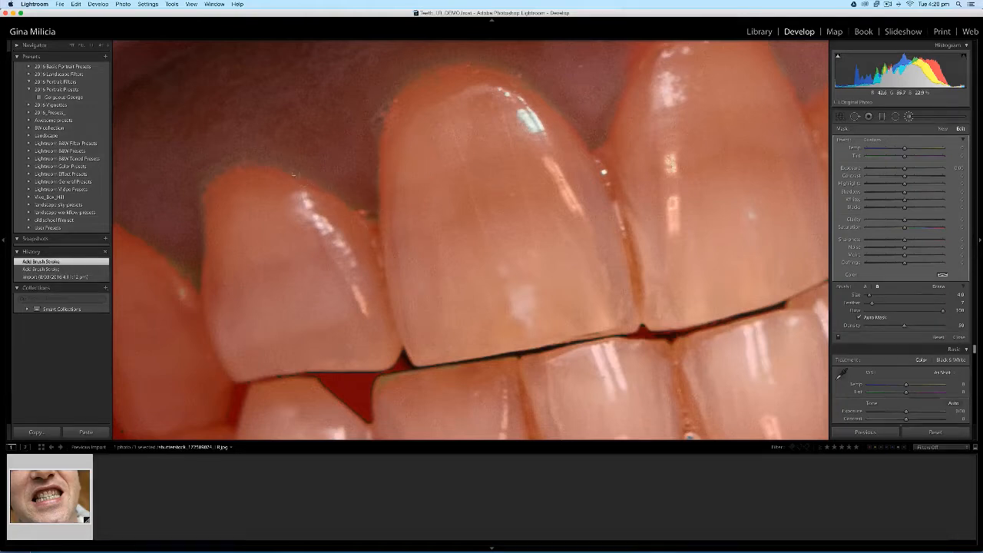
left_click_drag(208, 188, 217, 198)
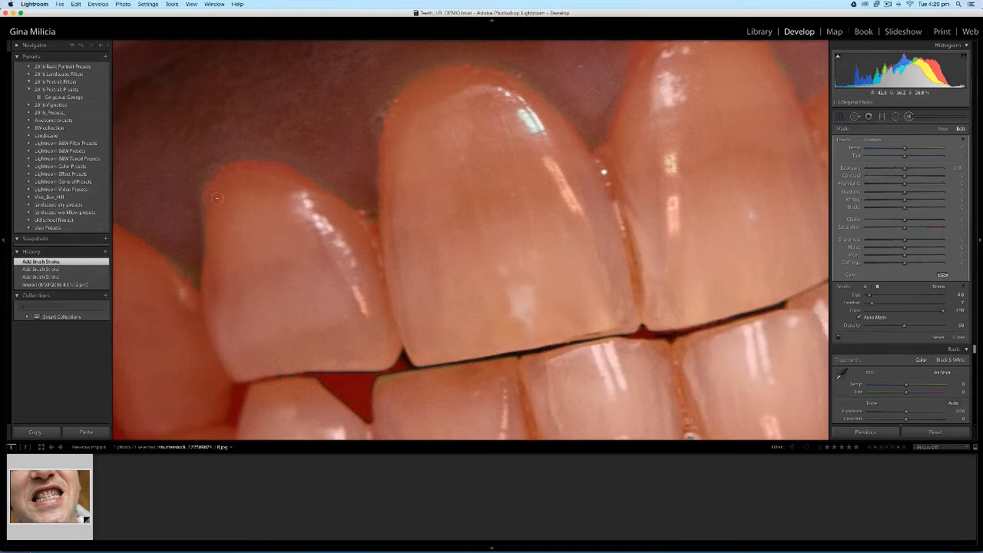
- Extend the mask along the edges of the left-hand upper canine and the back tooth beside it
left_click(169, 268)
key("space")
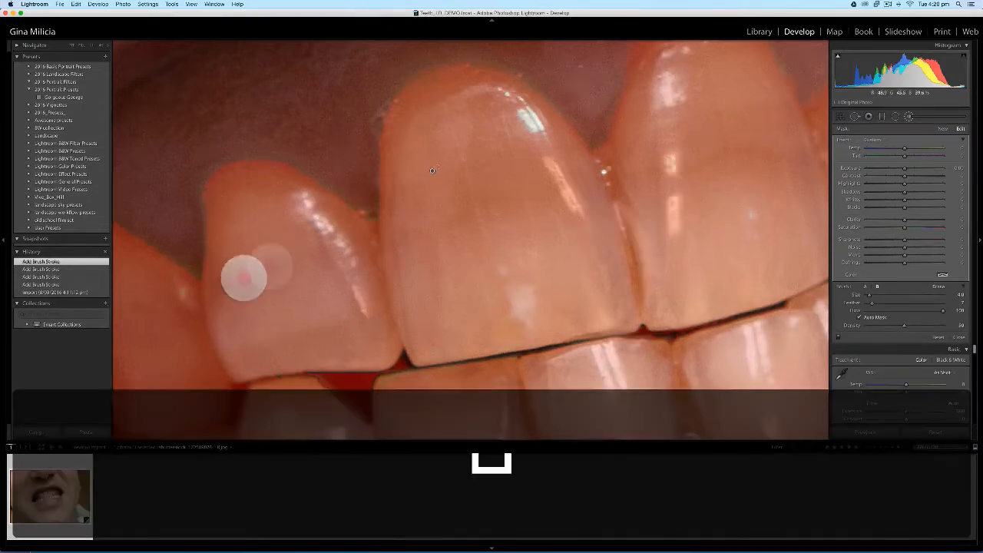
mouse_move(243, 279)
left_mouse_down()
mouse_move(490, 239)
mouse_move(477, 236)
left_mouse_up()
mouse_move(319, 176)
left_mouse_down()
mouse_move(285, 174)
mouse_move(285, 182)
mouse_move(299, 212)
mouse_move(297, 179)
mouse_move(303, 195)
mouse_move(310, 273)
mouse_move(334, 304)
left_mouse_up()
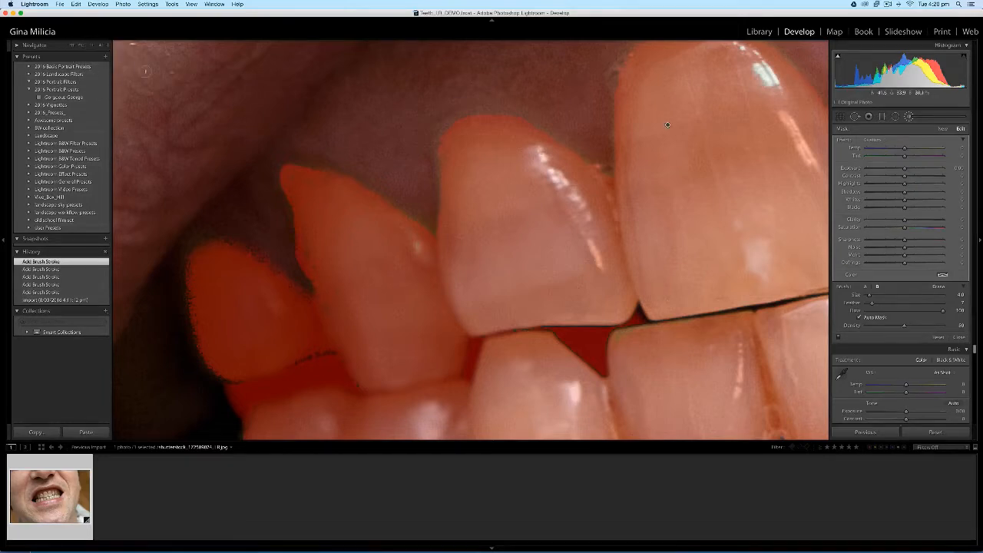
- Erase the mask spill from the gums around the left-hand upper canine and neighbouring front teeth
key("z")
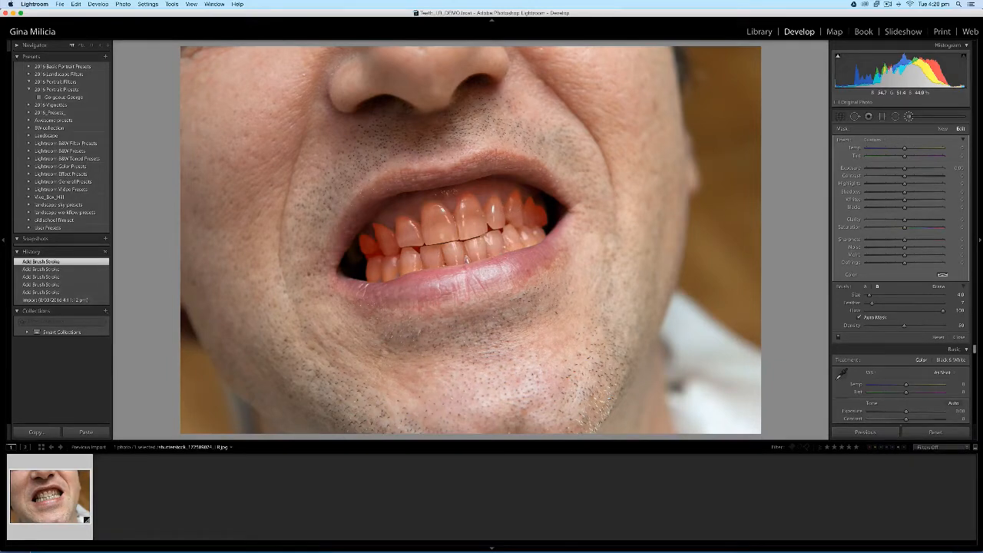
left_click(428, 218)
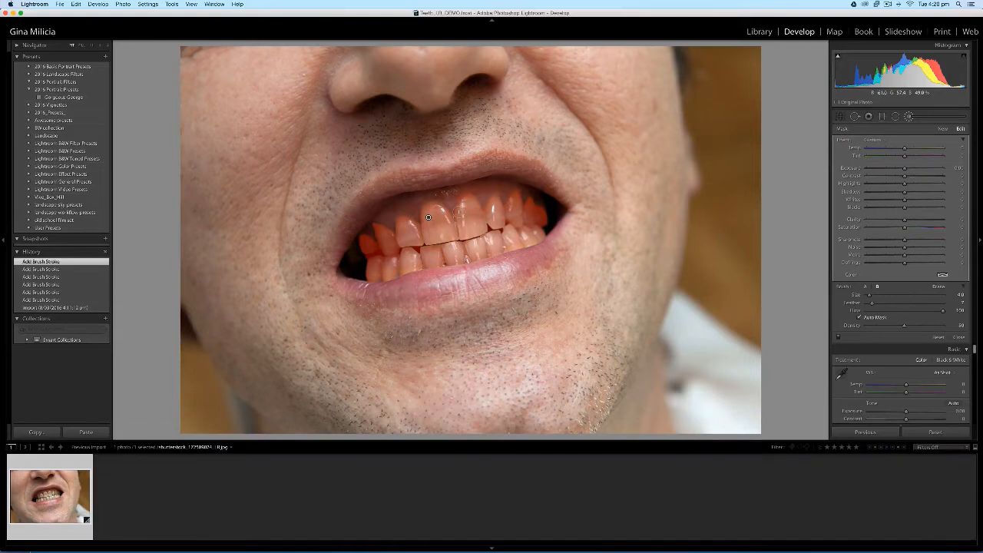
key("z")
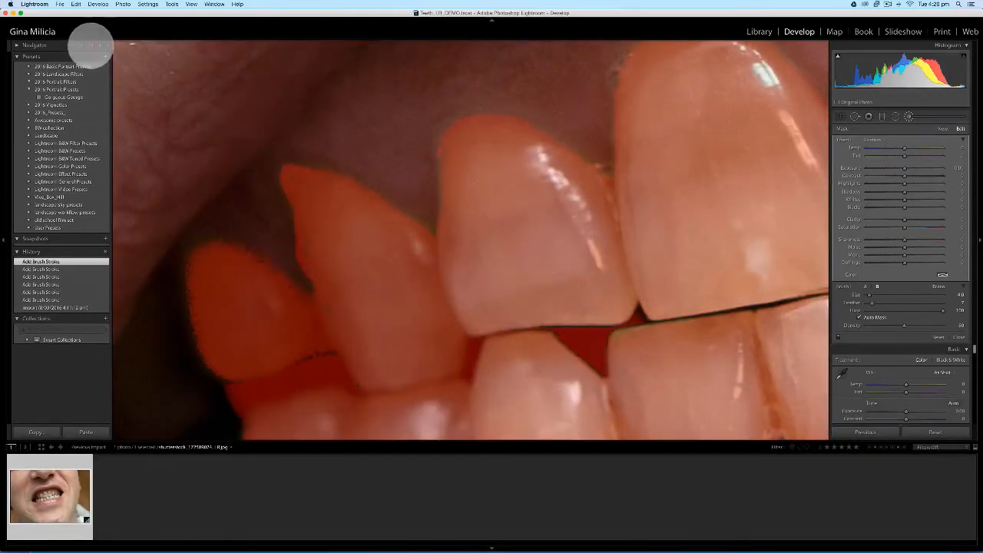
left_click(98, 46)
left_click(106, 46)
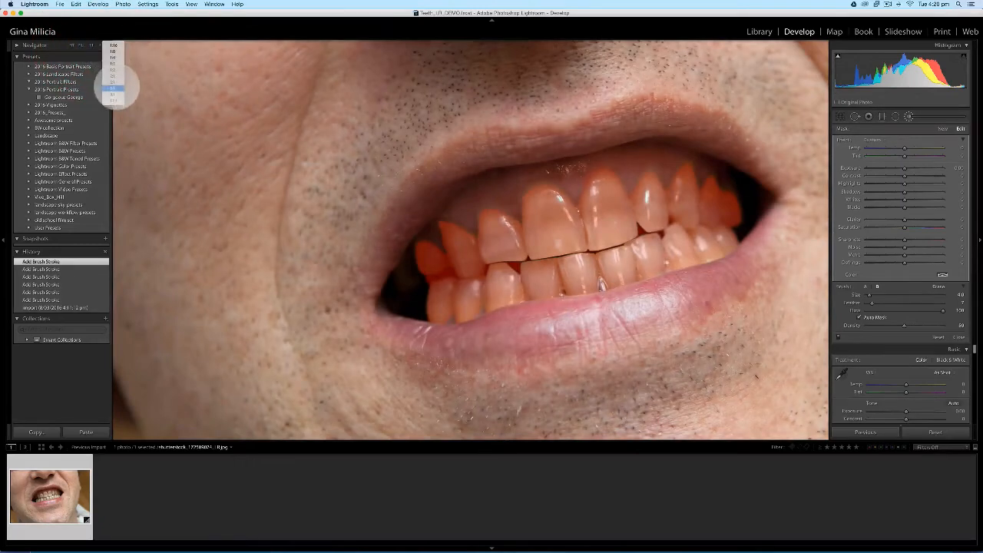
left_click(114, 80)
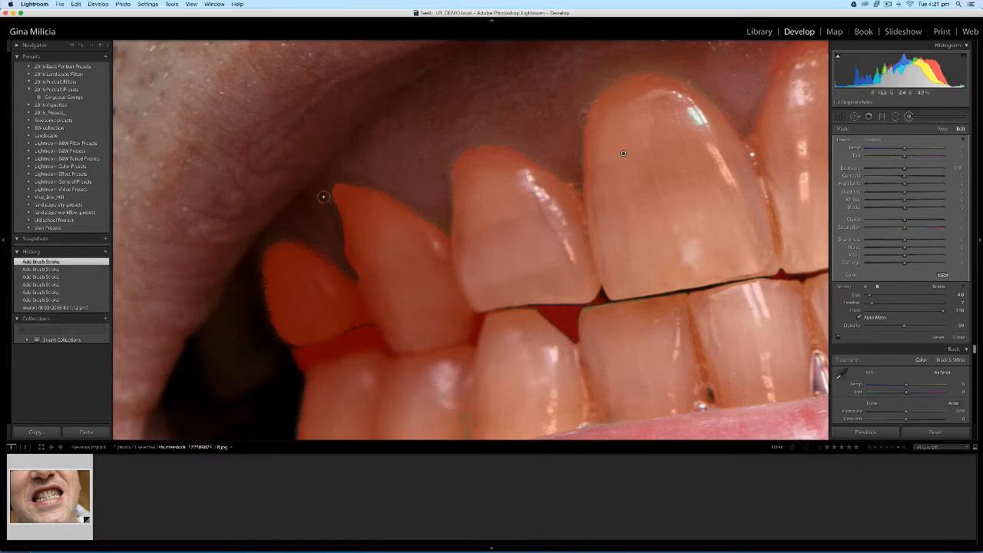
key("alt")
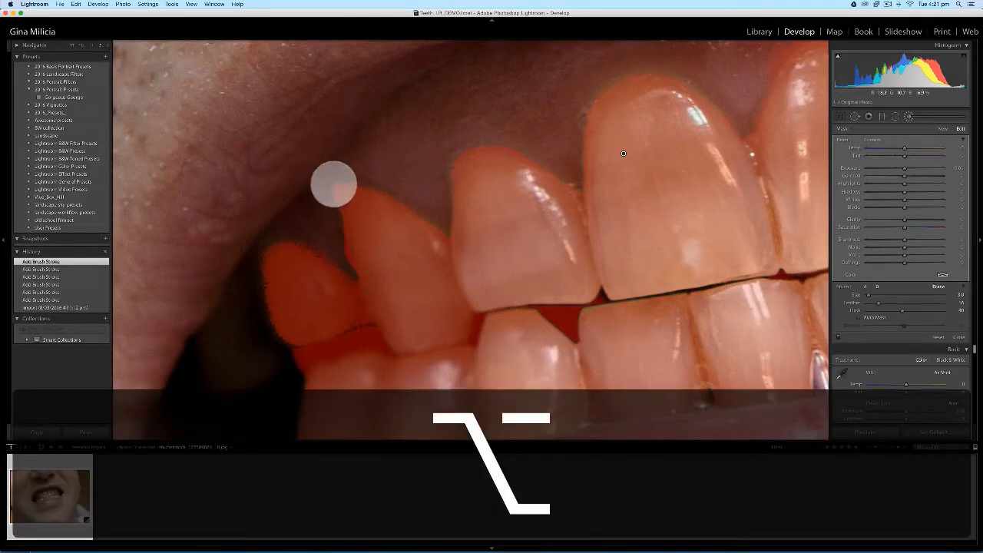
mouse_move(333, 184)
left_mouse_down()
mouse_move(337, 212)
mouse_move(341, 177)
mouse_move(340, 238)
mouse_move(351, 265)
mouse_move(334, 191)
mouse_move(347, 178)
mouse_move(303, 239)
mouse_move(298, 232)
mouse_move(345, 250)
left_mouse_up()
mouse_move(684, 79)
left_mouse_down()
mouse_move(663, 75)
mouse_move(689, 62)
mouse_move(719, 112)
mouse_move(495, 197)
left_mouse_up()
key("alt")
mouse_move(667, 120)
left_mouse_down()
mouse_move(607, 139)
mouse_move(588, 164)
mouse_move(602, 136)
mouse_move(576, 168)
mouse_move(593, 133)
mouse_move(655, 111)
mouse_move(614, 118)
mouse_move(578, 172)
mouse_move(589, 156)
mouse_move(581, 171)
mouse_move(591, 159)
mouse_move(712, 194)
mouse_move(703, 170)
mouse_move(727, 119)
mouse_move(582, 116)
left_mouse_up()
- Erase the mask spill from the dark area around the right-hand upper back teeth
key("space")
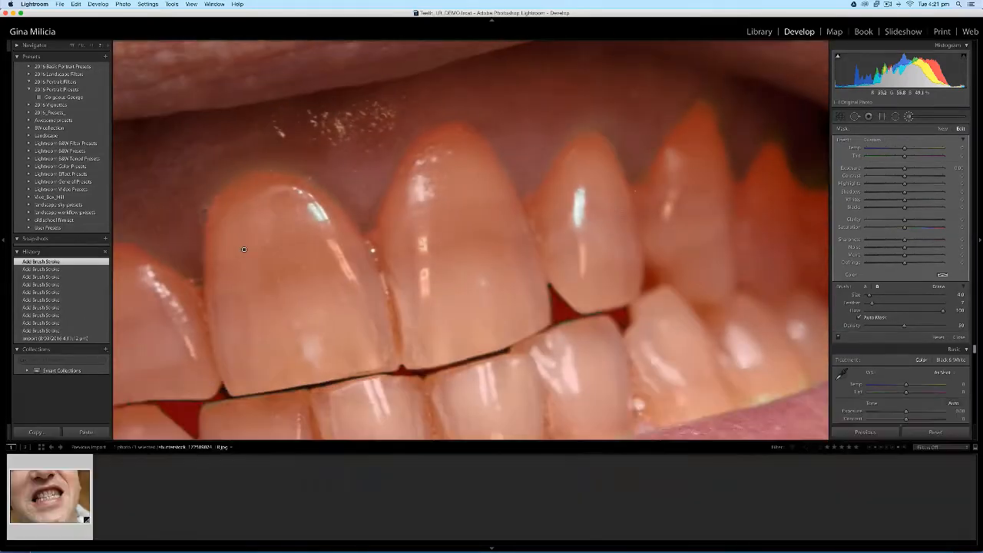
key("alt")
mouse_move(761, 142)
left_mouse_down()
mouse_move(792, 165)
mouse_move(801, 191)
left_mouse_up()
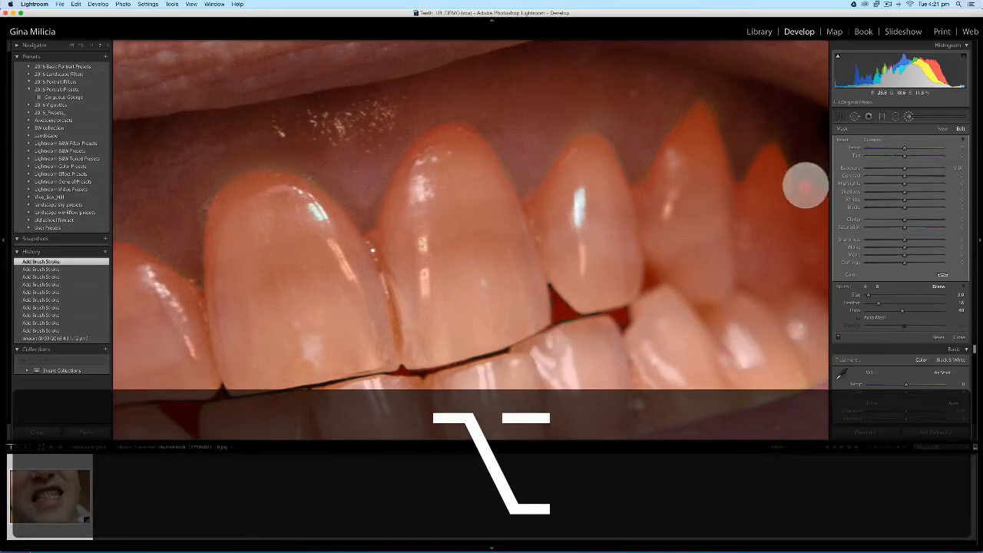
- Remove the mask from the dark gaps between the upper and lower teeth on the right-hand side with a smaller brush
key("space")
left_click_drag(684, 193, 657, 40)
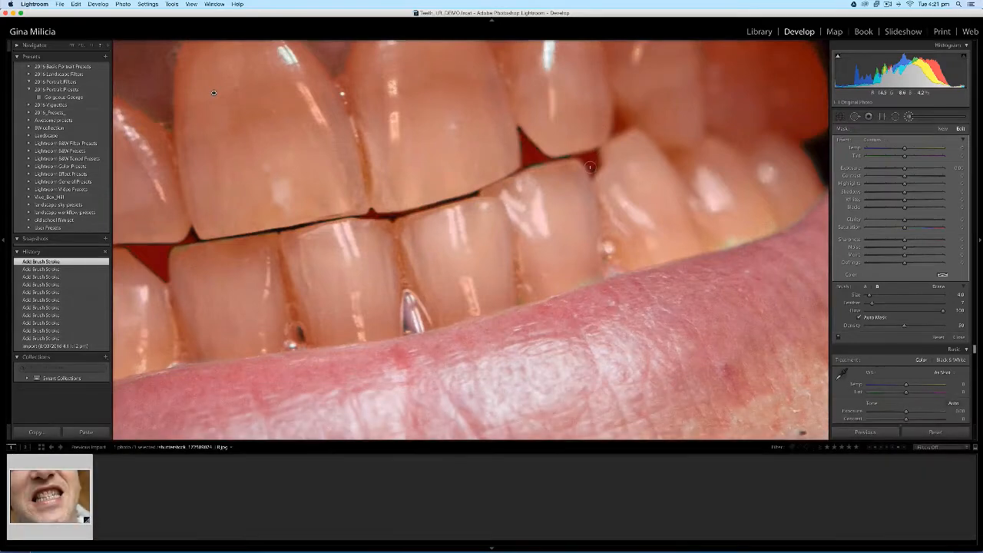
scroll(591, 168, "down", 3)
mouse_move(591, 167)
left_mouse_down()
mouse_move(577, 158)
mouse_move(590, 169)
mouse_move(584, 154)
mouse_move(569, 156)
mouse_move(593, 156)
mouse_move(522, 134)
mouse_move(541, 159)
mouse_move(520, 167)
mouse_move(517, 133)
mouse_move(542, 158)
mouse_move(514, 125)
mouse_move(544, 155)
mouse_move(528, 158)
left_mouse_up()
key("alt")
- Remove the mask from the dark gaps between the upper and lower teeth on the left-hand side
key("space")
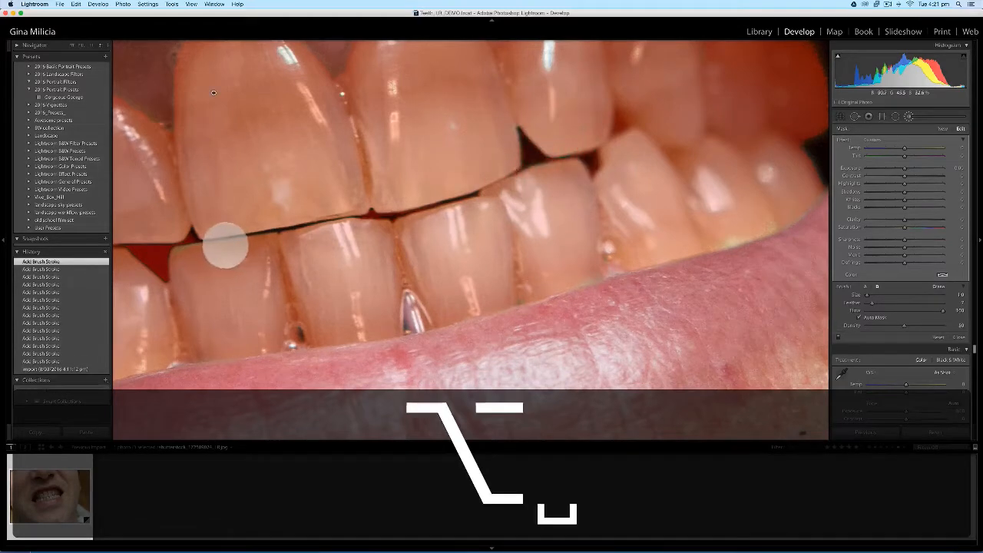
left_click_drag(226, 244, 417, 171)
mouse_move(331, 193)
left_mouse_down()
mouse_move(320, 175)
mouse_move(344, 195)
mouse_move(354, 177)
mouse_move(315, 174)
mouse_move(340, 182)
mouse_move(350, 199)
mouse_move(351, 181)
mouse_move(315, 174)
mouse_move(354, 177)
mouse_move(298, 176)
mouse_move(323, 176)
mouse_move(350, 200)
mouse_move(356, 176)
mouse_move(328, 173)
mouse_move(383, 163)
mouse_move(353, 179)
mouse_move(351, 207)
mouse_move(338, 182)
left_mouse_up()
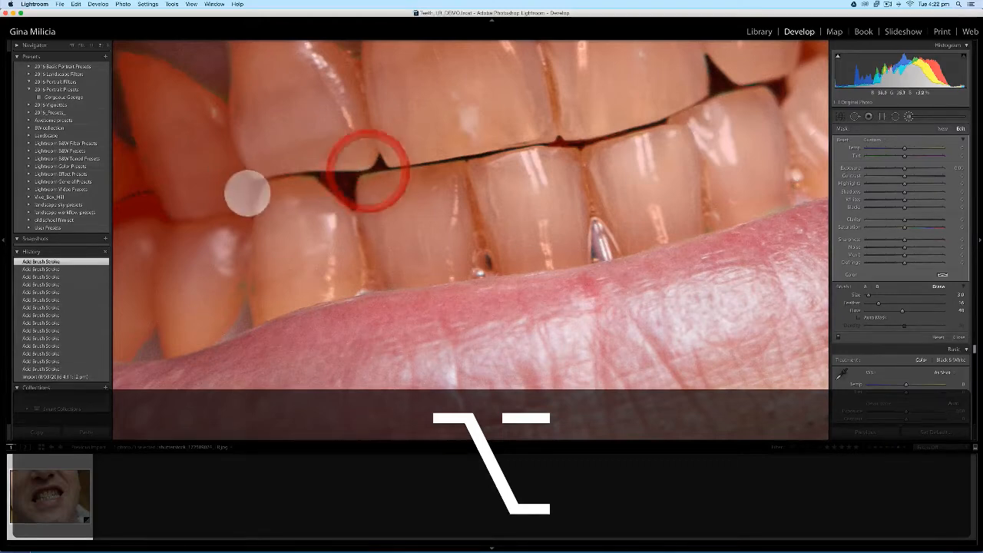
mouse_move(261, 183)
left_mouse_down()
mouse_move(253, 211)
mouse_move(263, 180)
mouse_move(301, 175)
mouse_move(287, 172)
left_mouse_up()
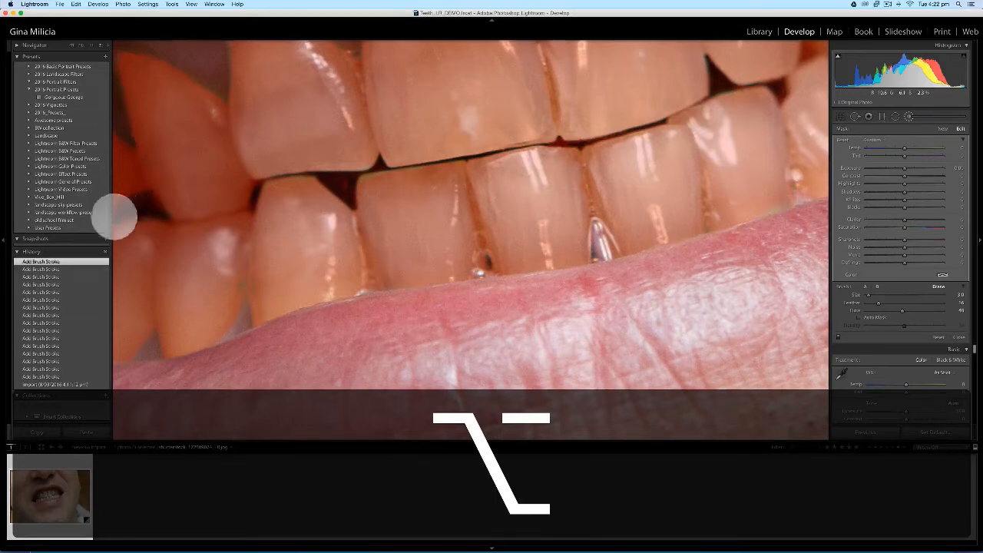
left_click_drag(148, 207, 187, 191)
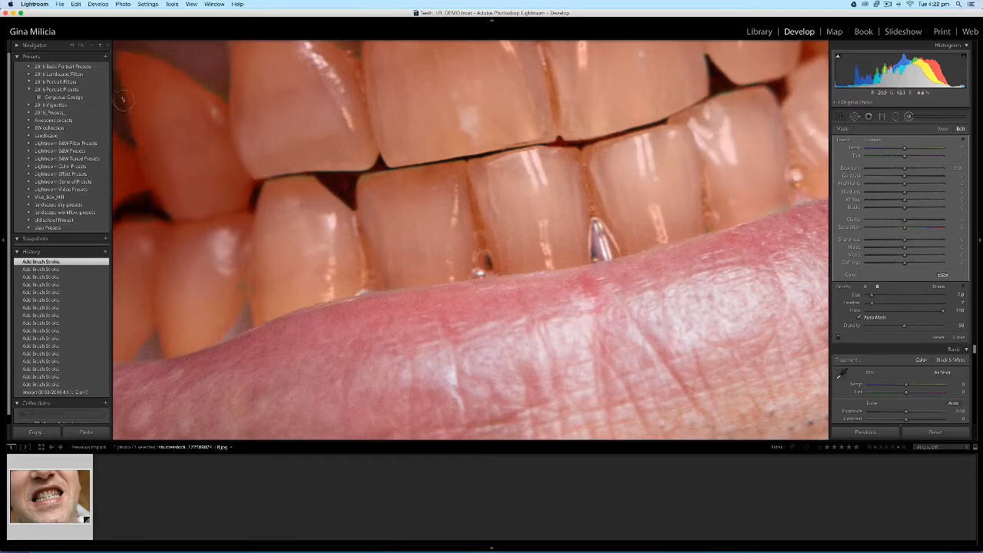
- Erase the remaining mask spill from the left-hand dark gap and the gum between the upper front teeth, and hide the mask overlay
left_click(90, 44)
left_click(89, 44)
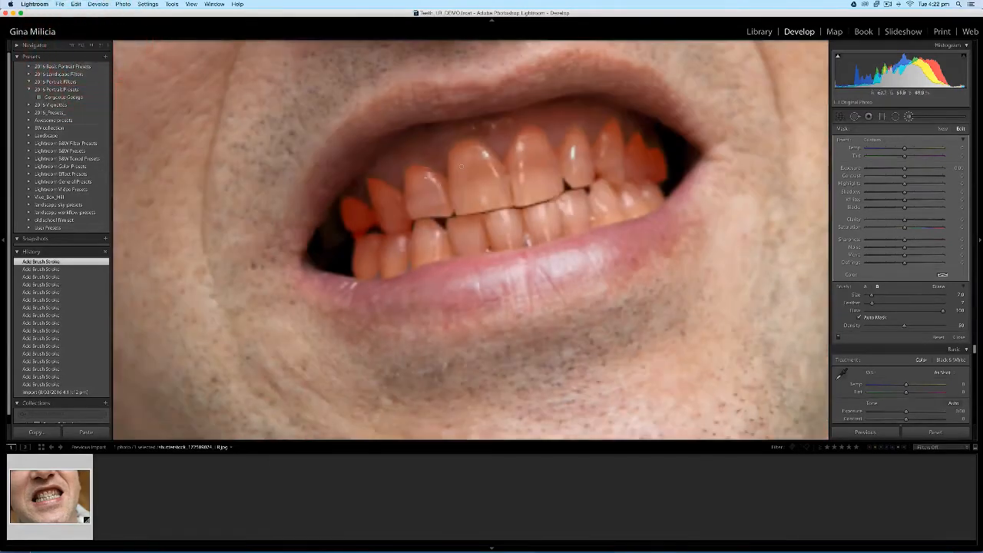
key("alt")
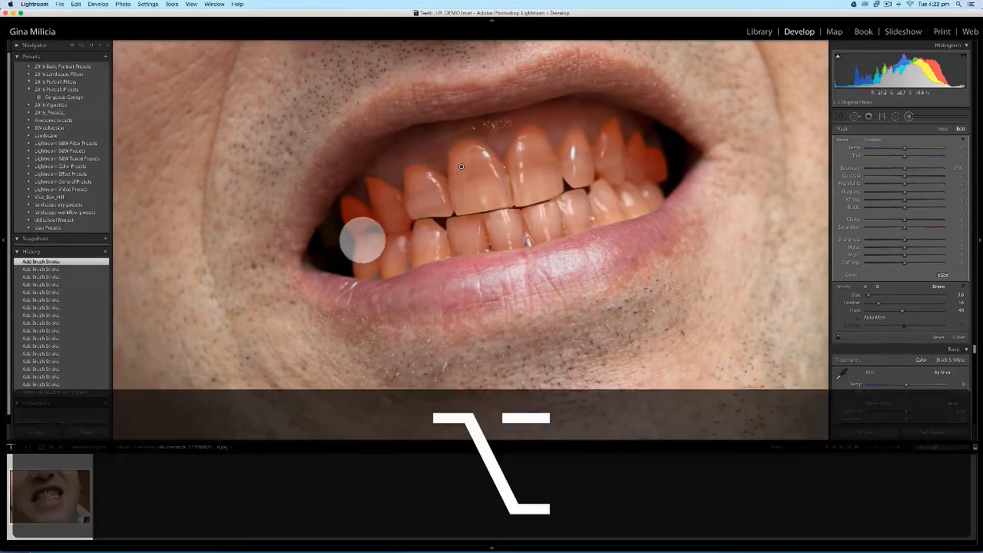
mouse_move(364, 232)
left_mouse_down()
mouse_move(350, 237)
mouse_move(399, 217)
left_mouse_up()
mouse_move(559, 122)
left_mouse_down()
mouse_move(555, 153)
mouse_move(558, 142)
left_mouse_up()
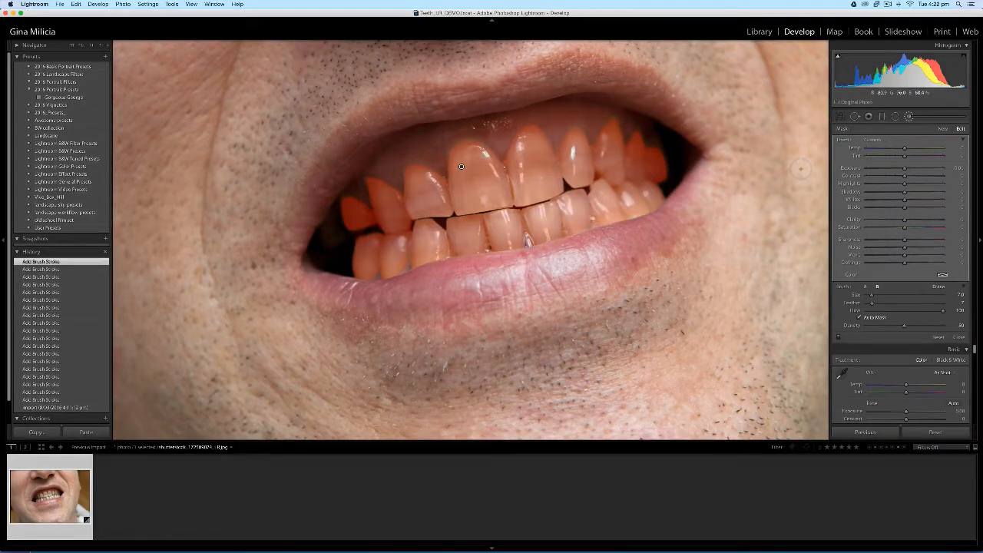
key("o")
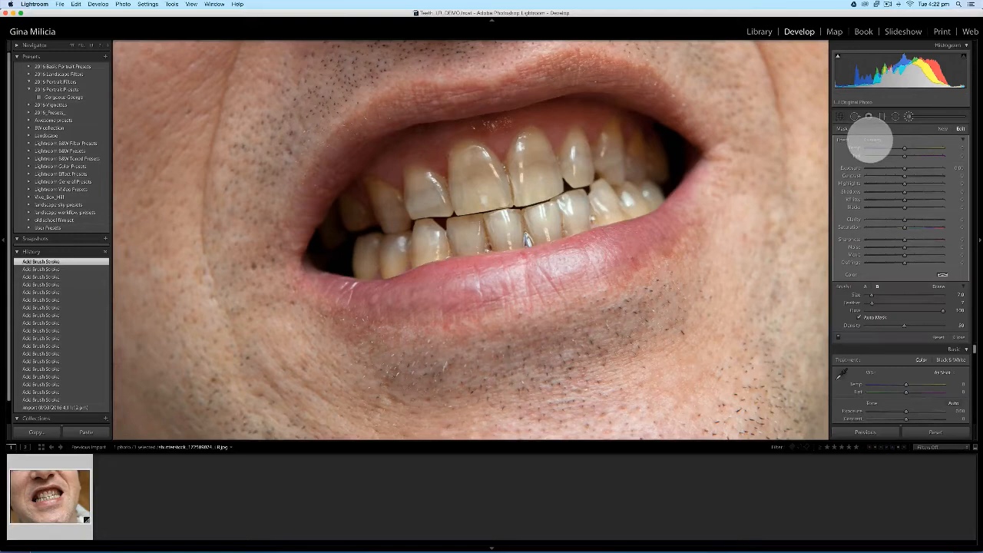
- Try the Teeth Whitening preset on the masked teeth, compare before and after side by side, and reset the effect
left_click(872, 140)
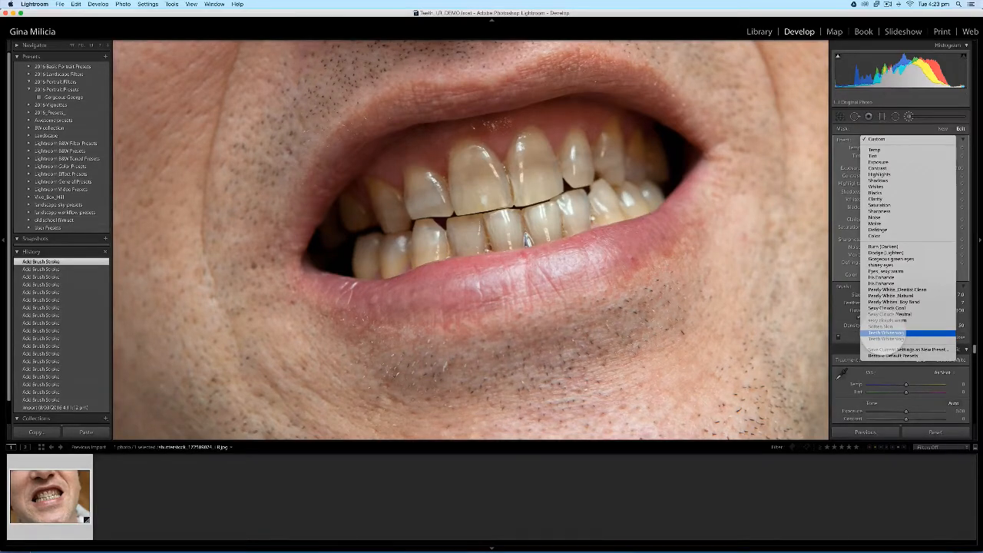
left_click(884, 332)
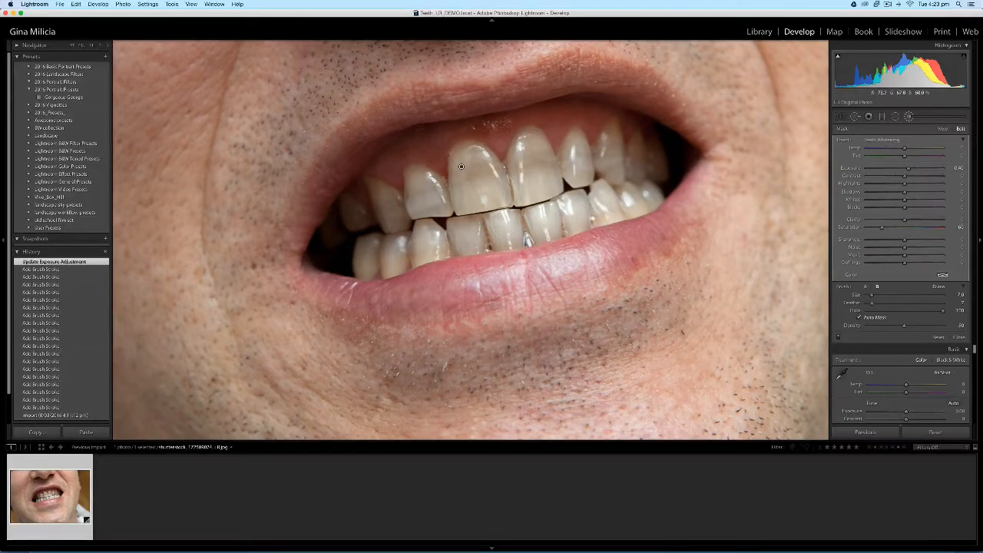
key("y")
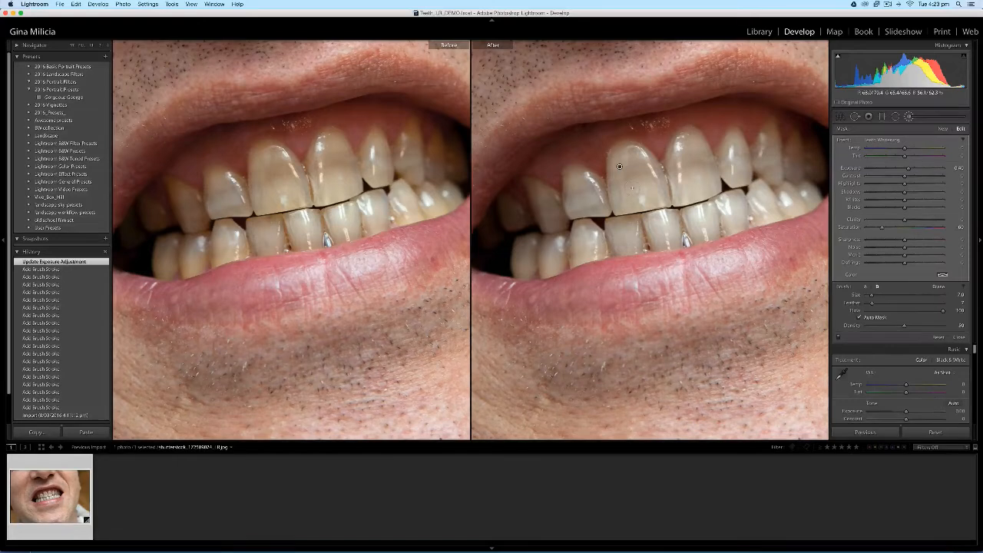
key("y")
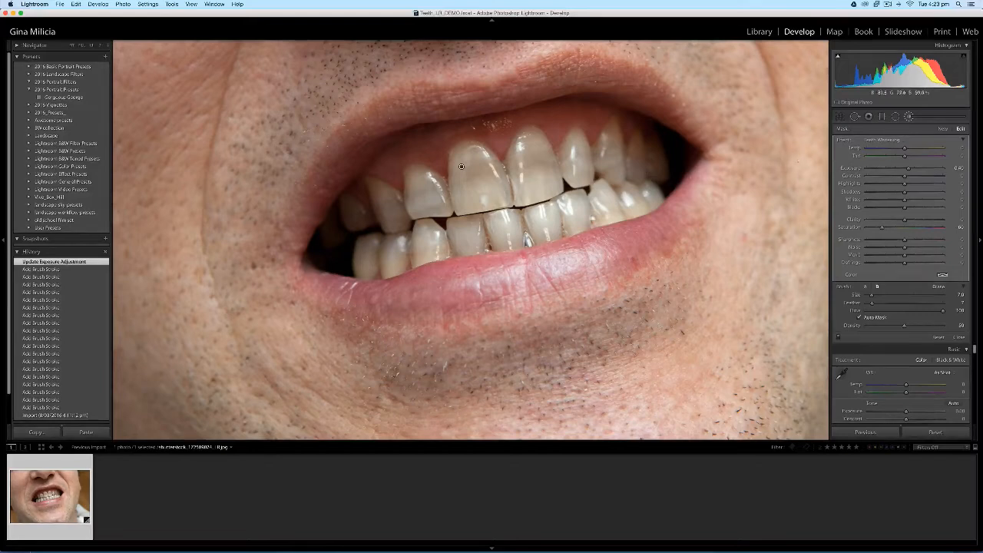
double_click(844, 140)
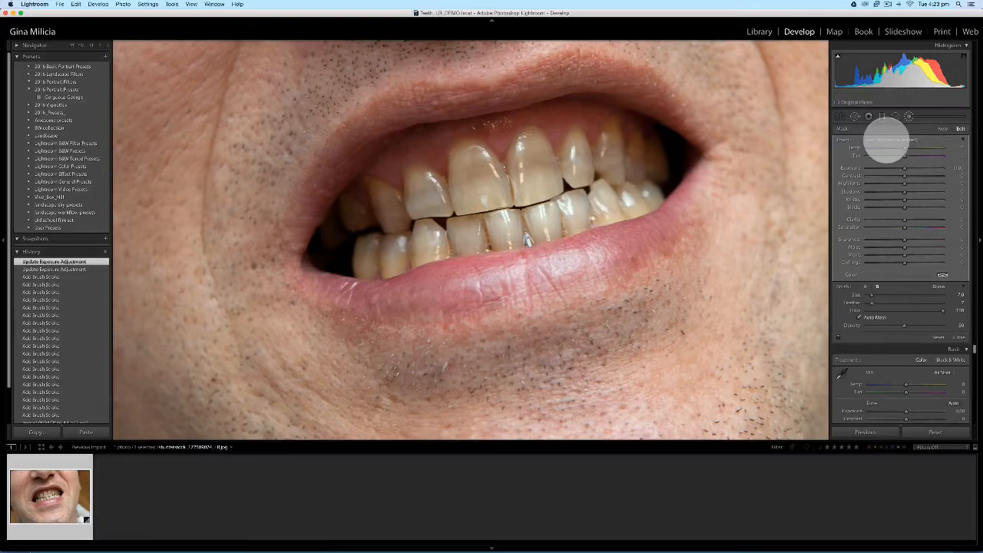
- Try the Pearly White_Dentist Clean preset on the masked teeth and compare before and after side by side
left_click(887, 141)
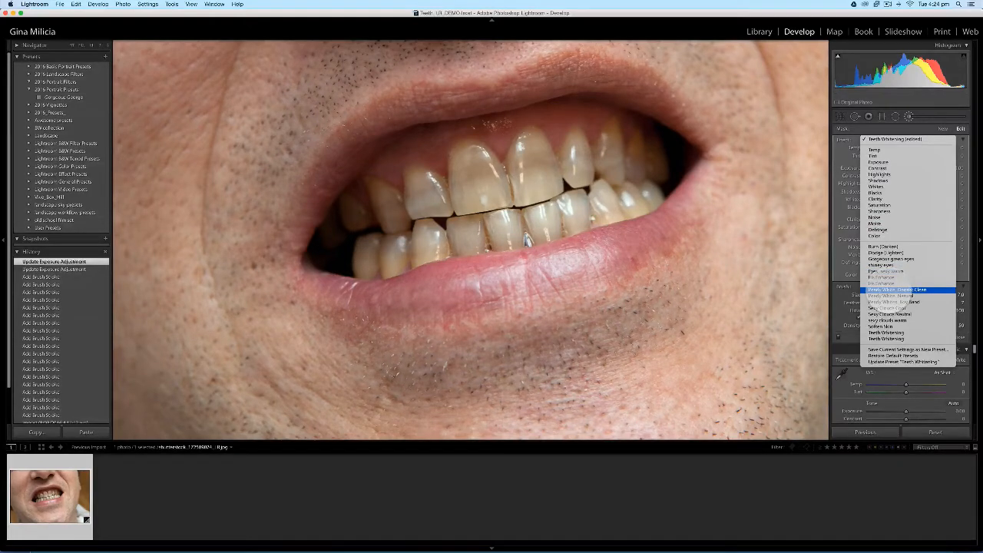
left_click(891, 289)
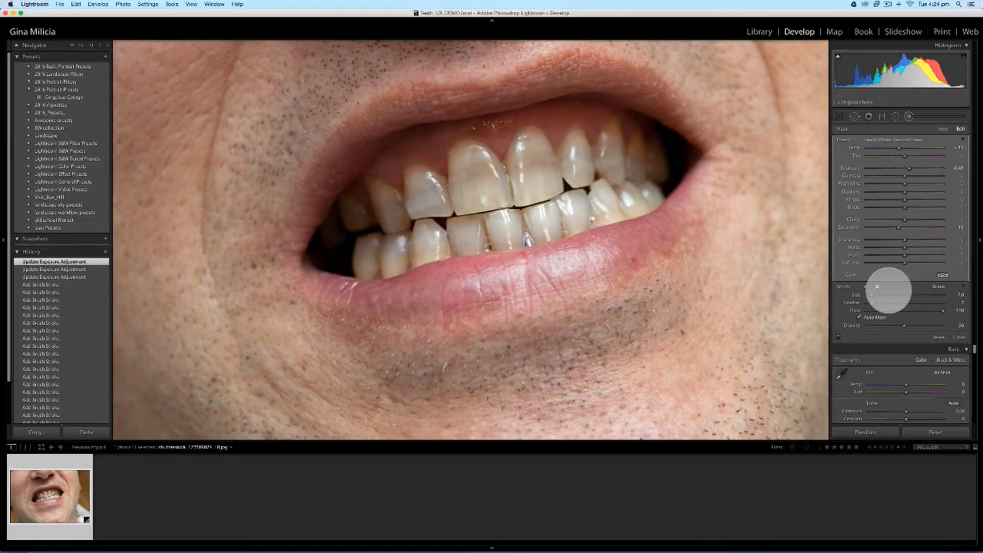
key("y")
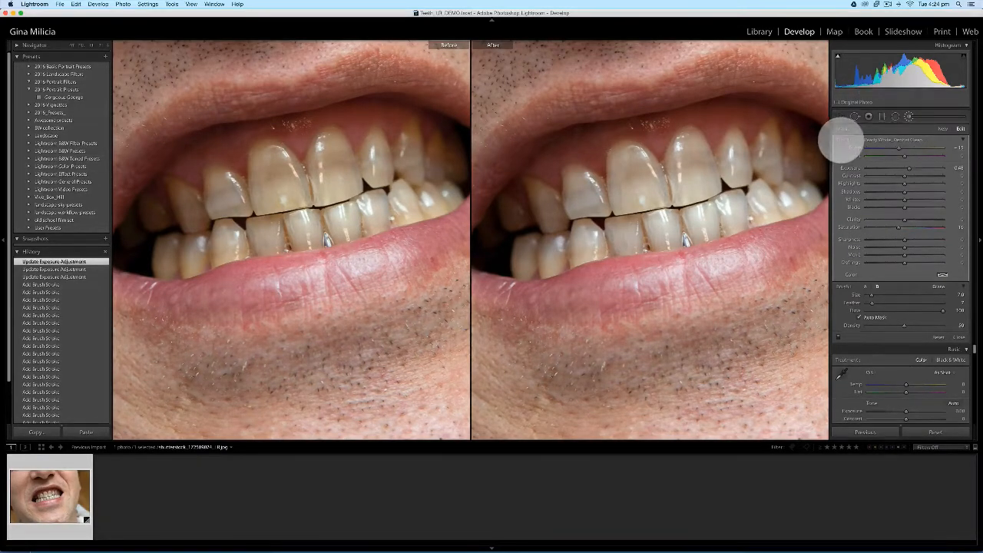
- Try the Pearly White_Natural and Boy Band presets on the masked teeth and reset the brush effect to Custom
left_click(883, 138)
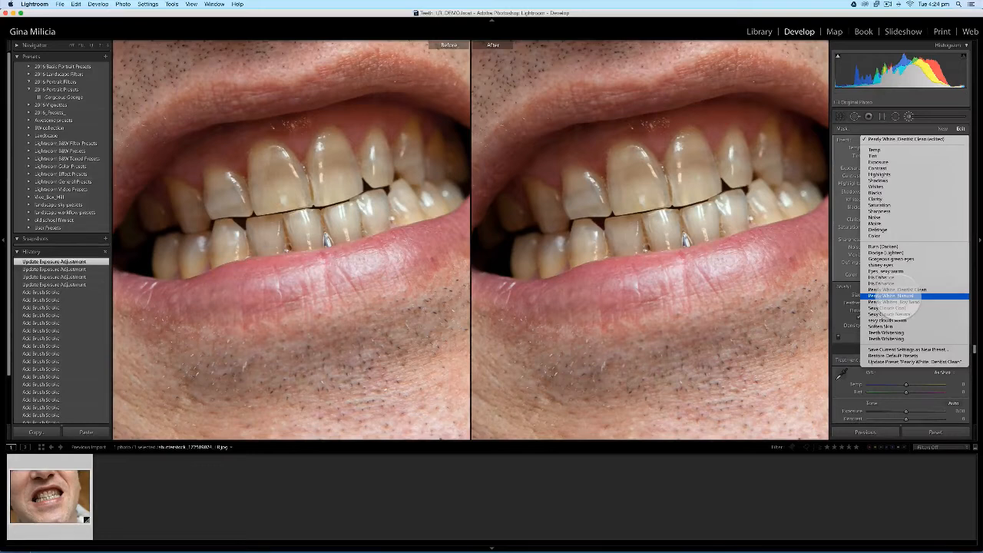
left_click(895, 295)
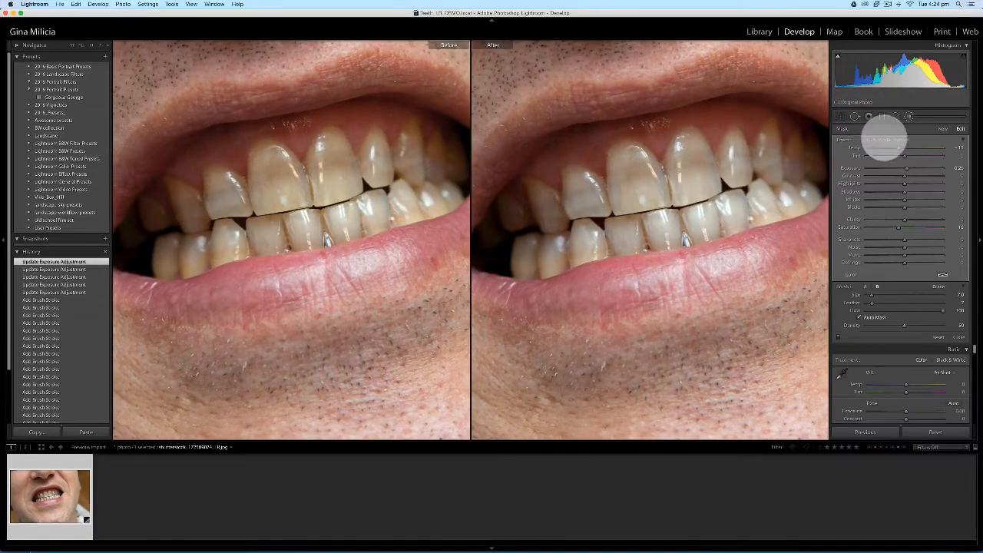
left_click(891, 139)
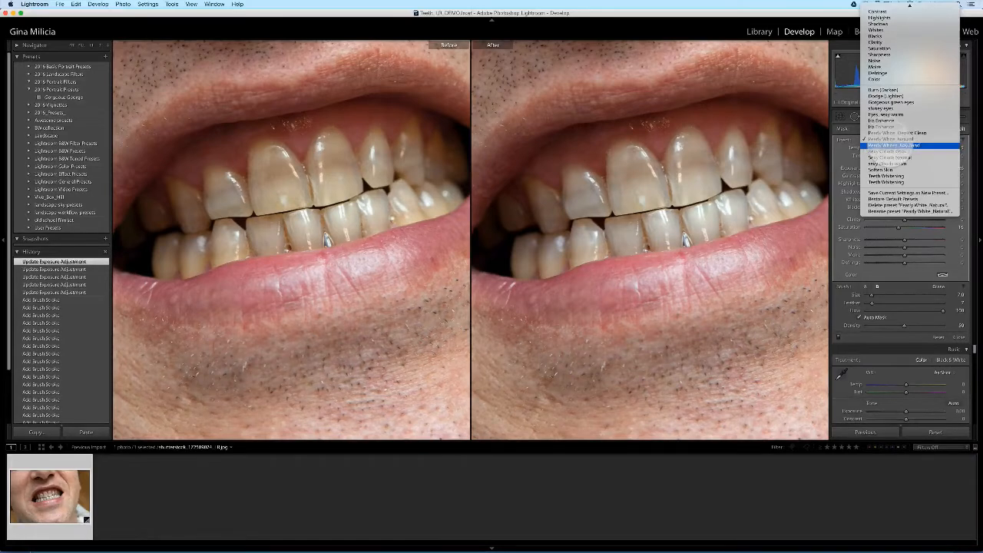
left_click(891, 145)
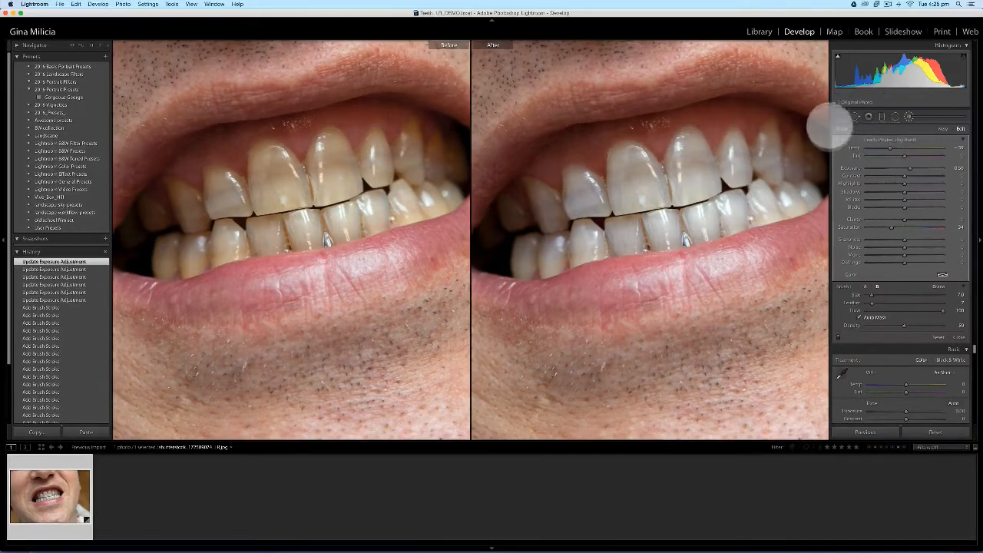
left_click(845, 141)
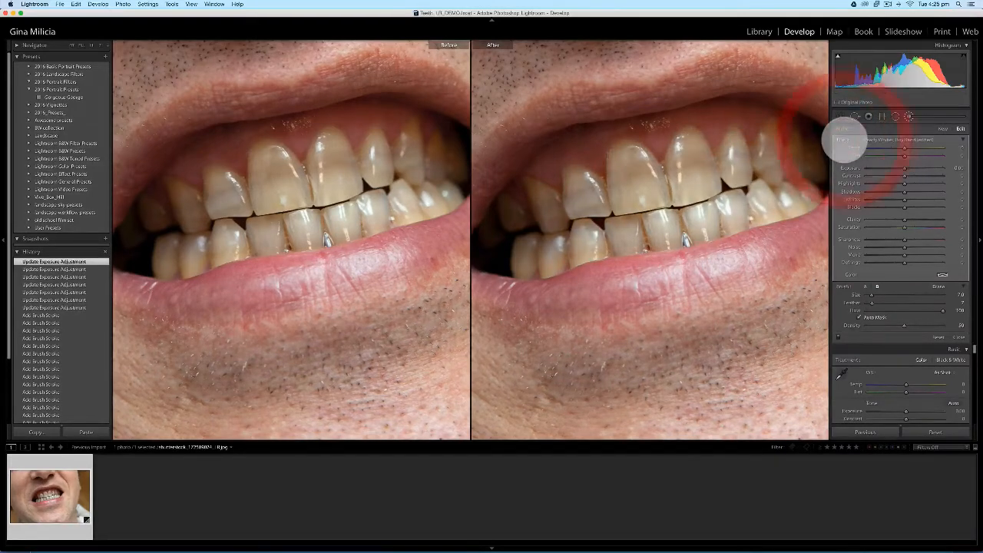
left_click(880, 356)
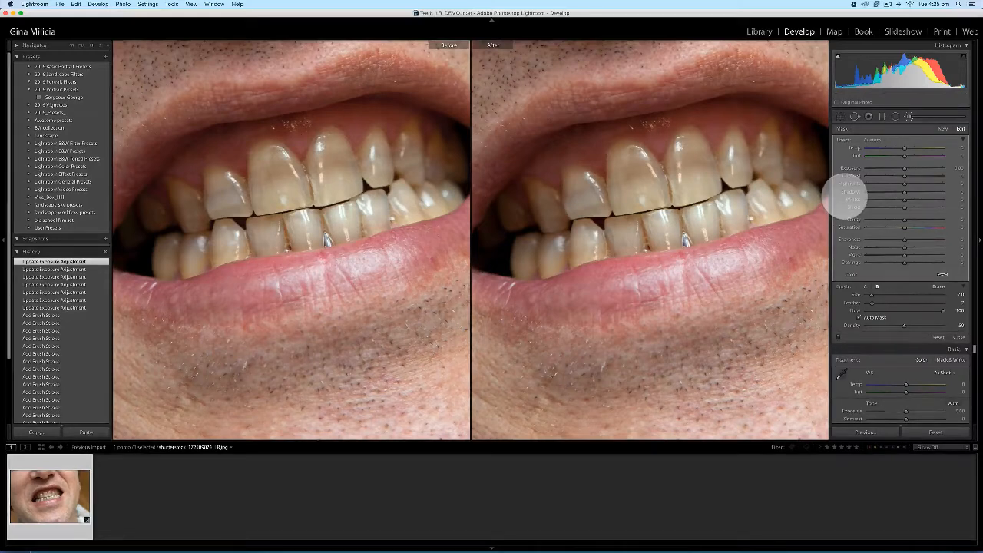
- Check the mask coverage on the teeth with the overlay and return to the single-image view
key("o")
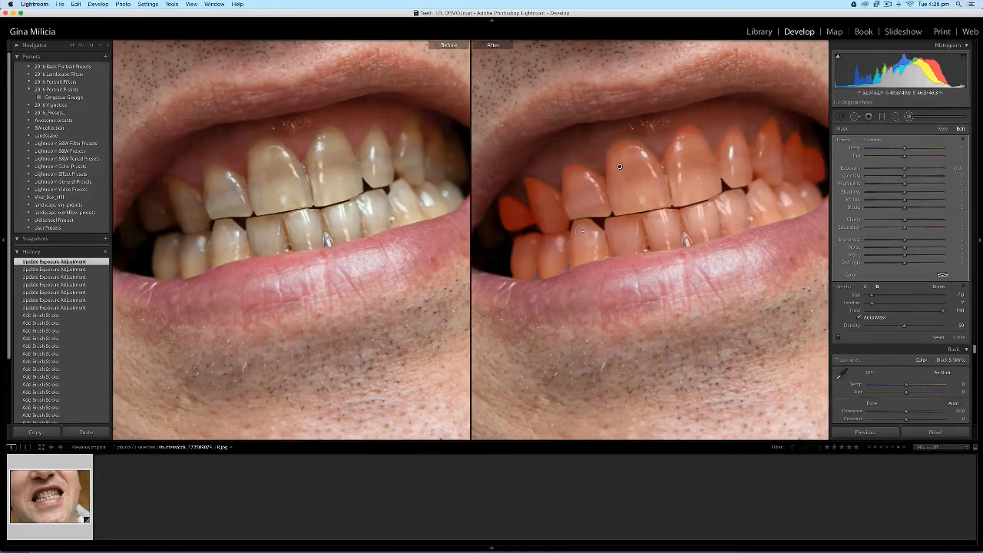
key("y")
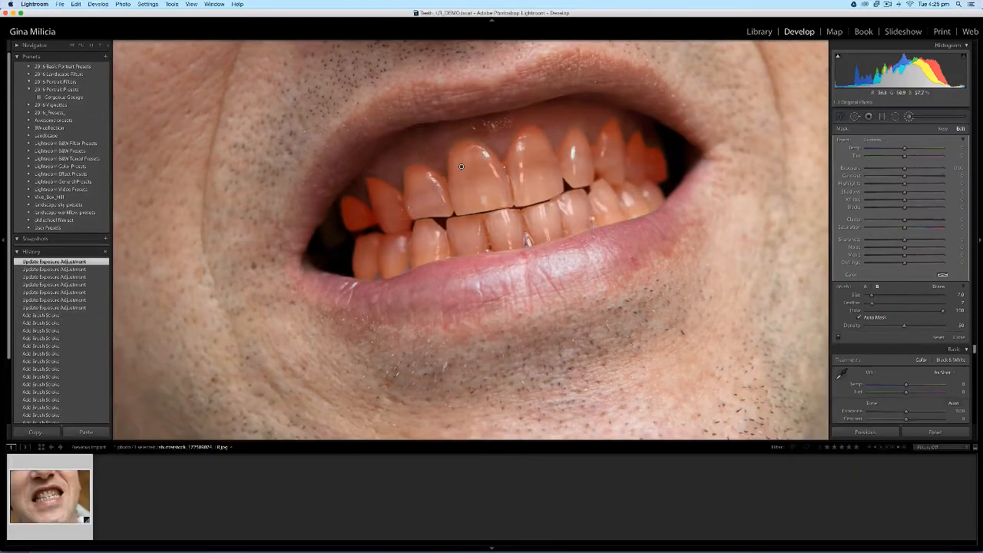
key("o")
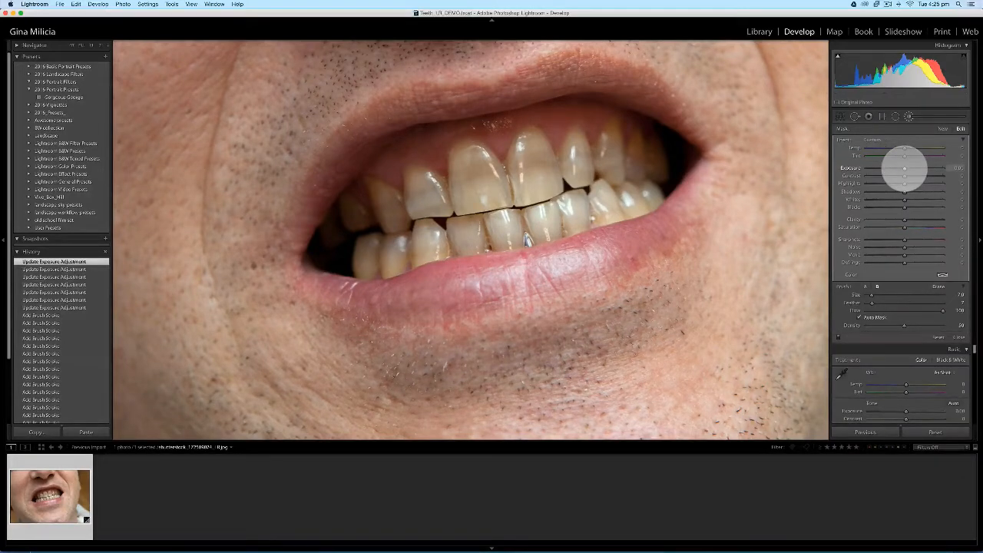
- Try an exaggerated brush exposure of about 2 on the masked teeth and reset the exposure
left_click_drag(905, 167, 906, 168)
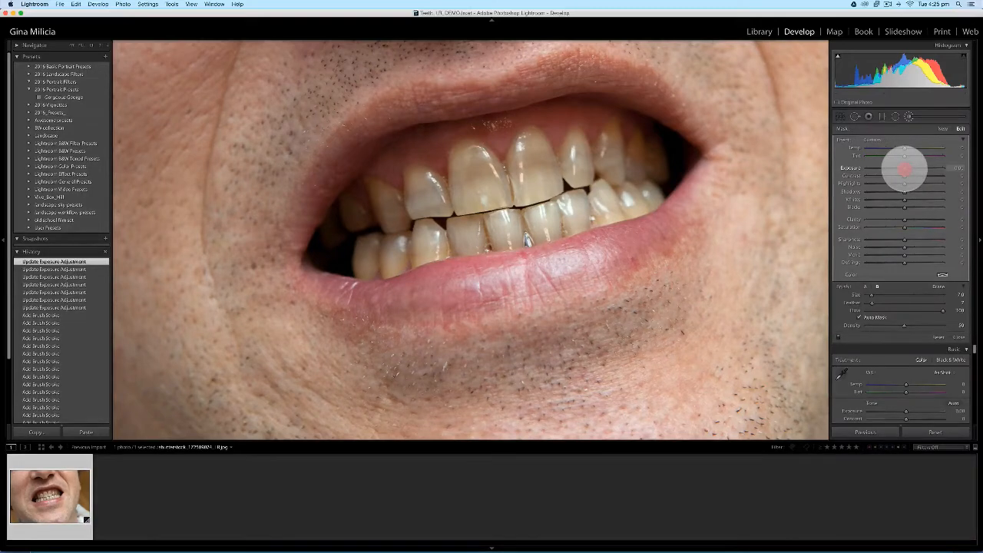
left_click_drag(905, 168, 928, 168)
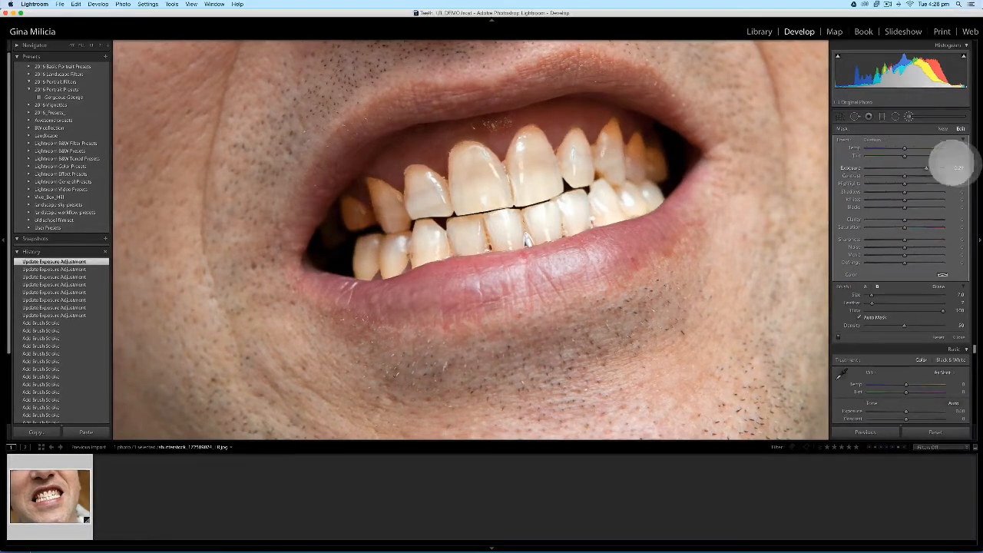
mouse_move(927, 168)
left_mouse_down()
mouse_move(944, 167)
mouse_move(924, 168)
left_mouse_up()
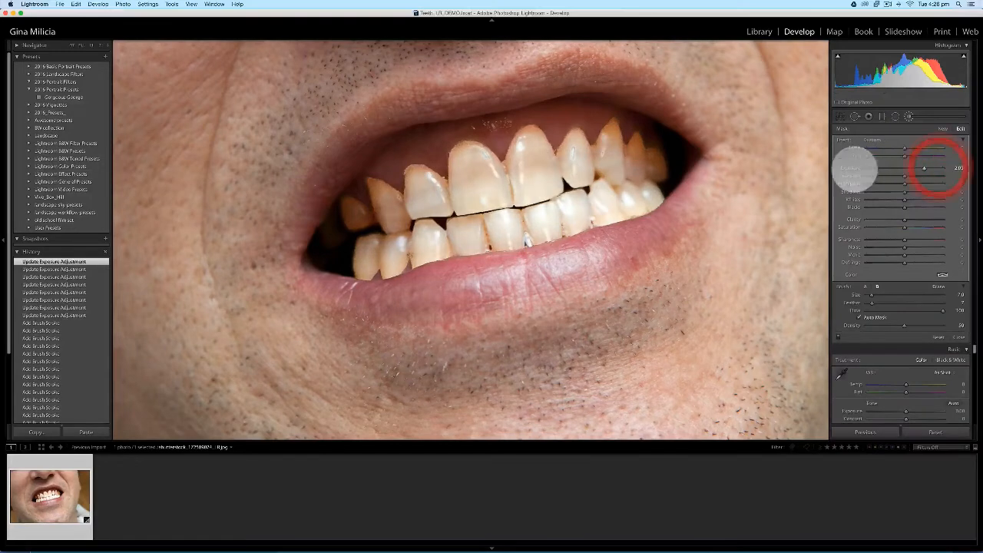
double_click(852, 167)
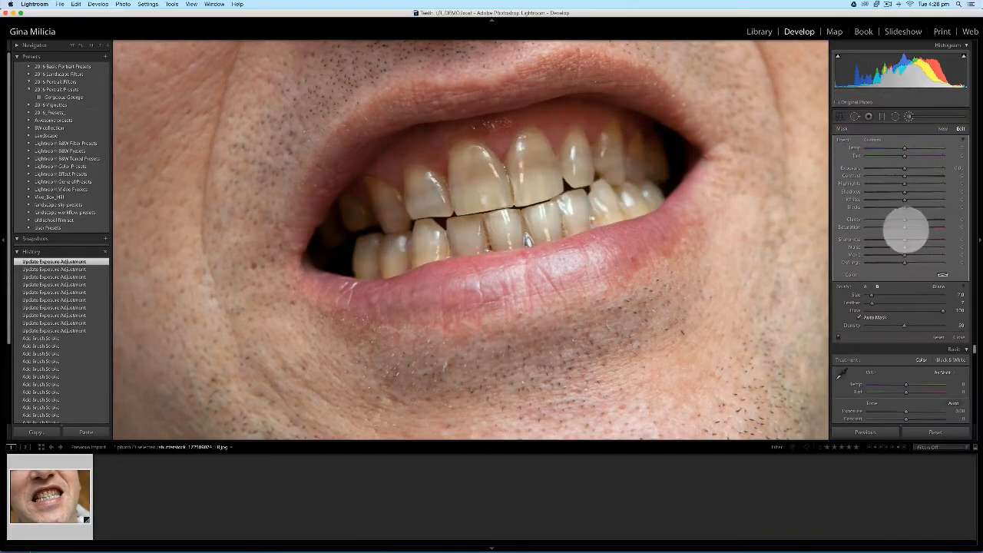
- Raise the masked teeth's exposure to about 0.70 and reduce their saturation to about -26
mouse_move(905, 227)
left_mouse_down()
mouse_move(871, 226)
mouse_move(899, 225)
mouse_move(887, 226)
left_mouse_up()
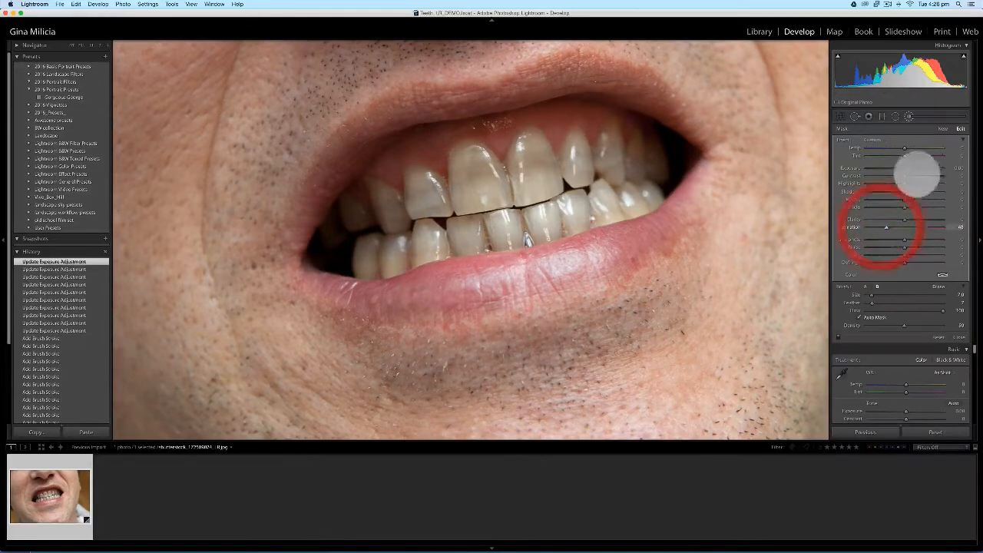
left_click_drag(905, 167, 911, 169)
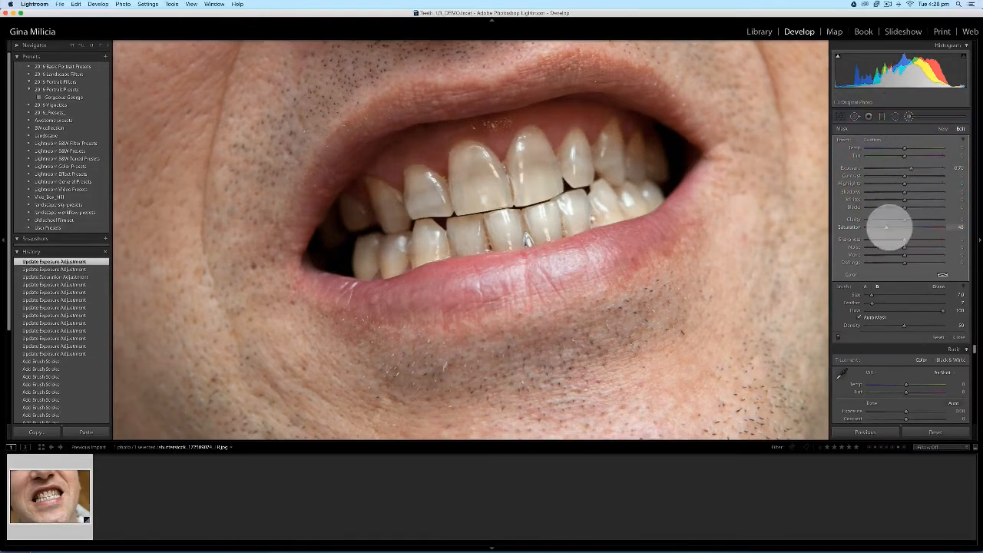
left_click_drag(889, 224, 895, 224)
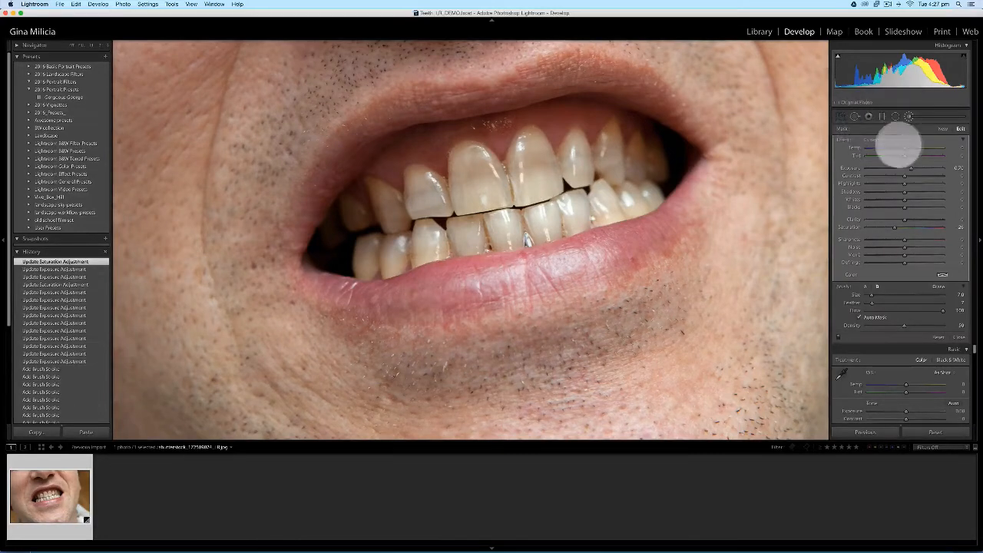
- Cool the masked teeth to a temperature of about -41, trying stronger and weaker blue shifts
left_click_drag(906, 147, 872, 149)
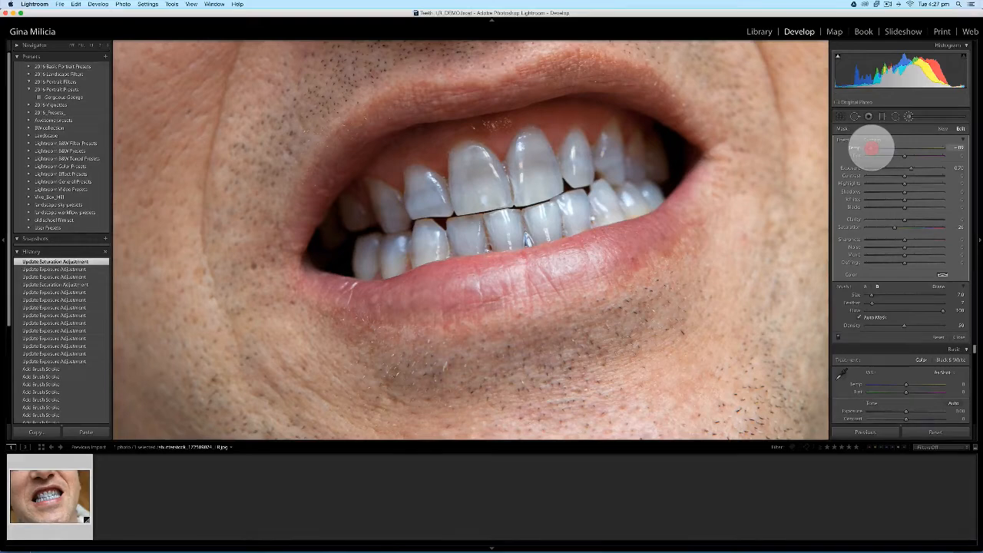
left_click_drag(872, 148, 890, 148)
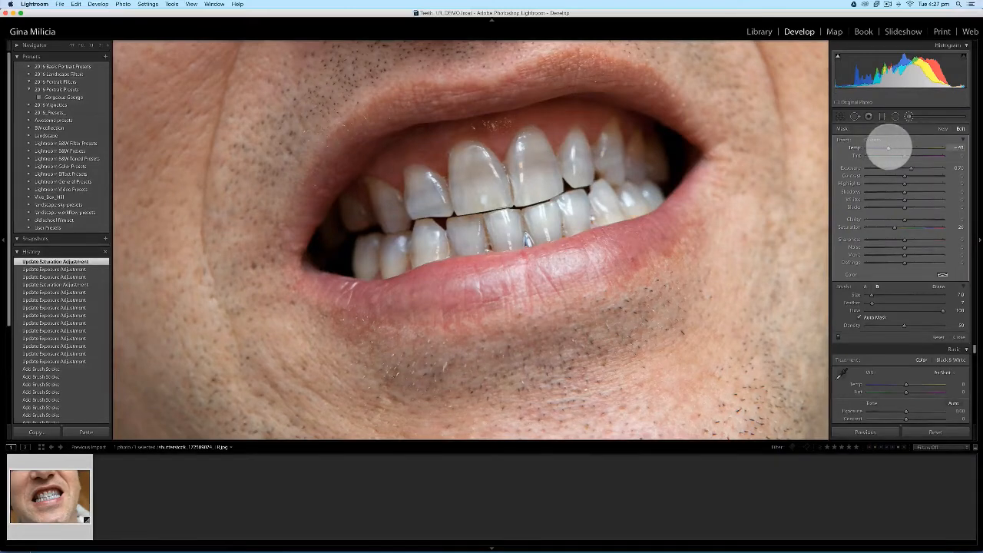
left_click(889, 147)
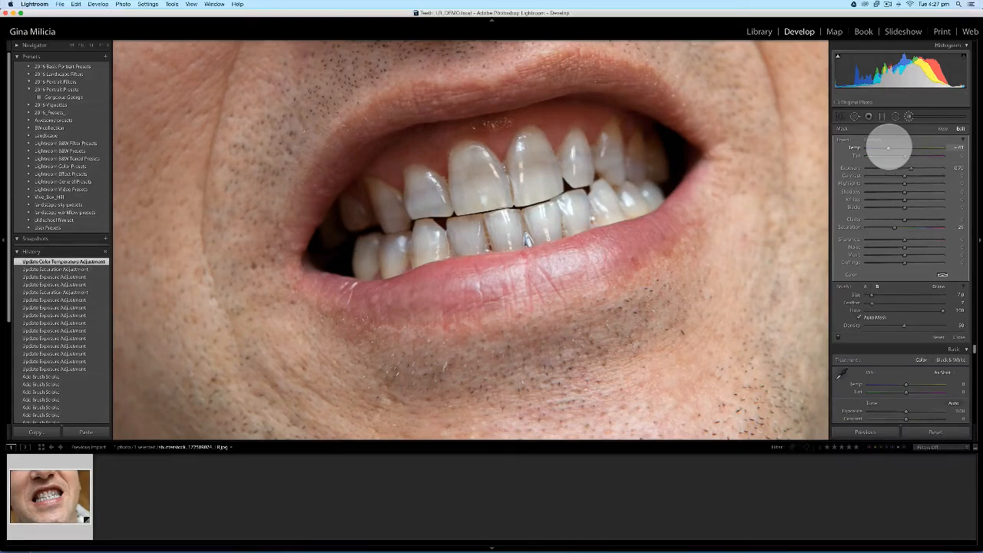
left_click_drag(889, 148, 894, 147)
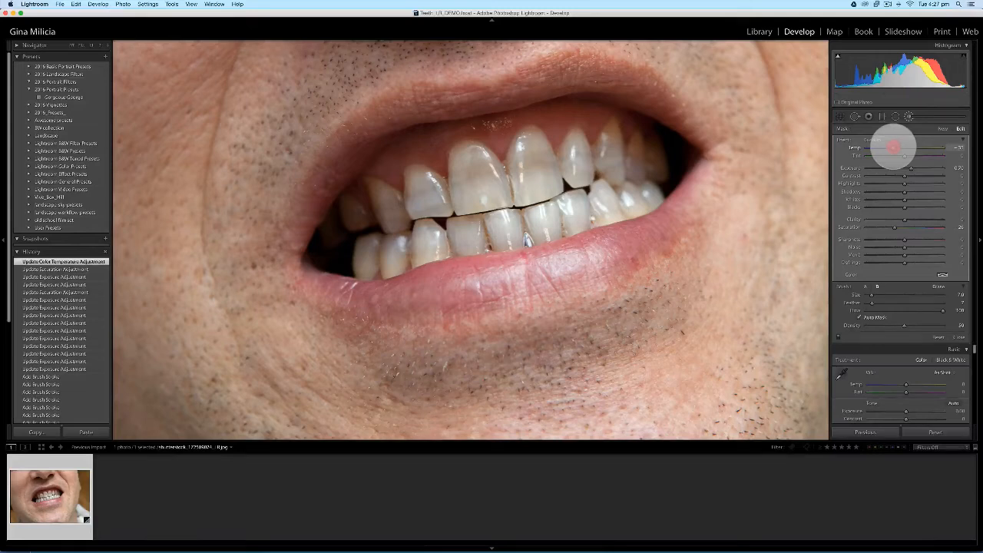
left_click_drag(894, 148, 888, 147)
- Set the masked teeth's saturation to about -18 and exposure to about 1.03, comparing before and after side by side
left_click_drag(895, 227, 896, 225)
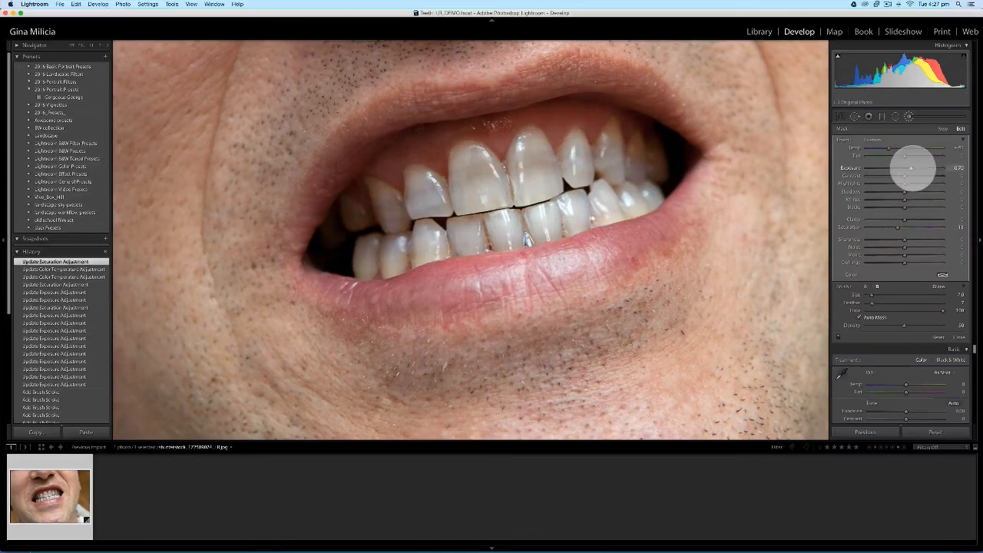
left_click_drag(912, 166, 913, 168)
left_click(913, 167)
key("y")
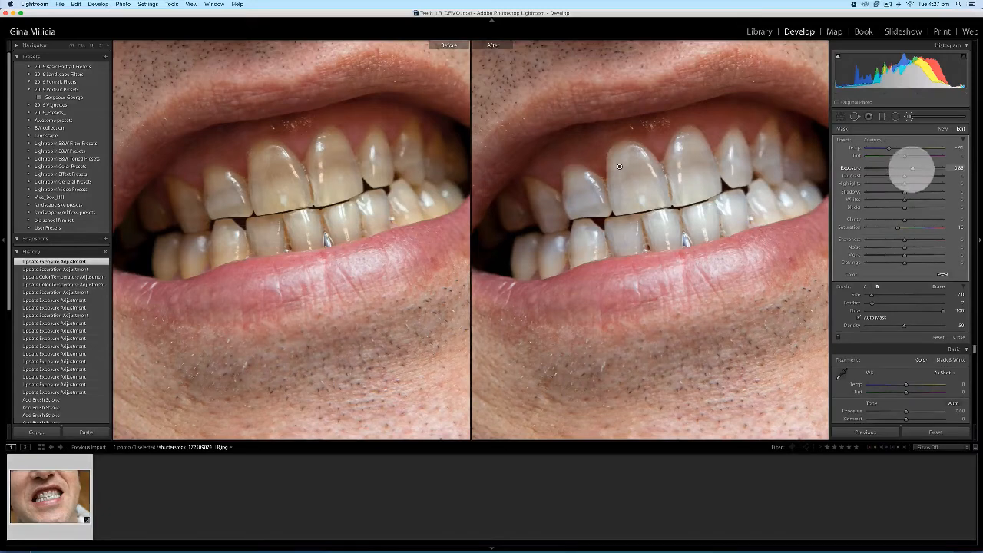
left_click(913, 167)
left_click_drag(913, 167, 914, 168)
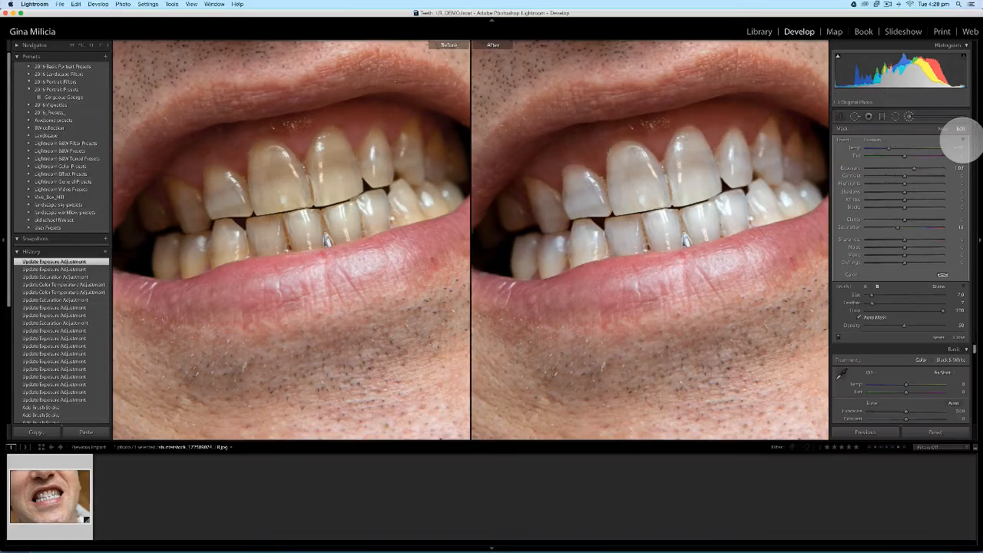
- Collapse the teeth brush's effect sliders into one Amount control, try stronger amounts such as 57, and settle on about 44
left_click(963, 139)
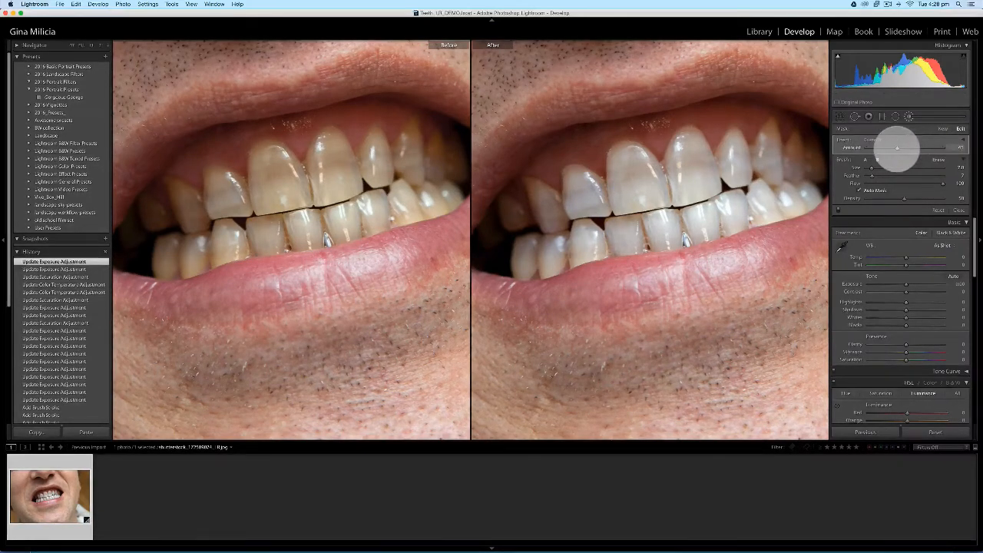
left_click_drag(898, 148, 912, 148)
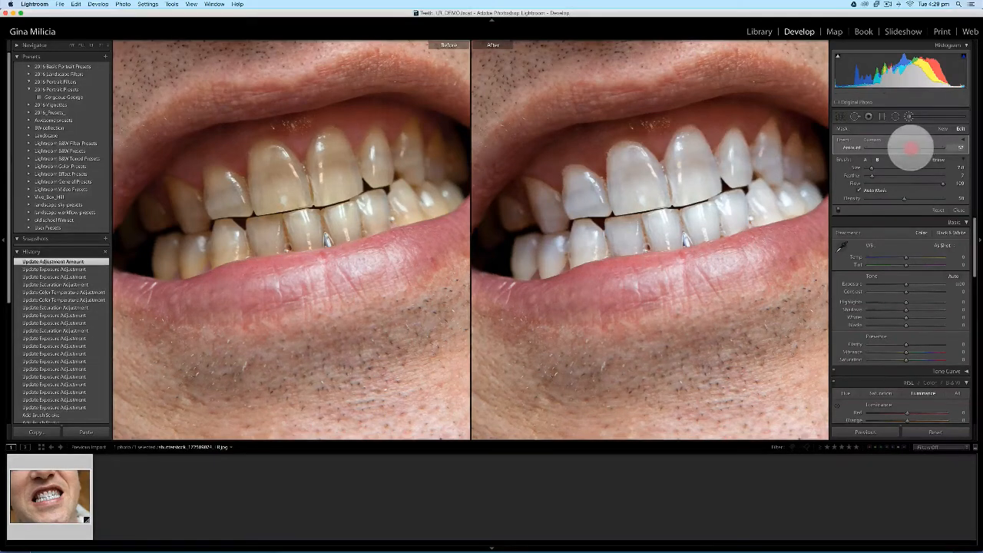
mouse_move(911, 146)
left_mouse_down()
mouse_move(881, 145)
mouse_move(936, 146)
left_mouse_up()
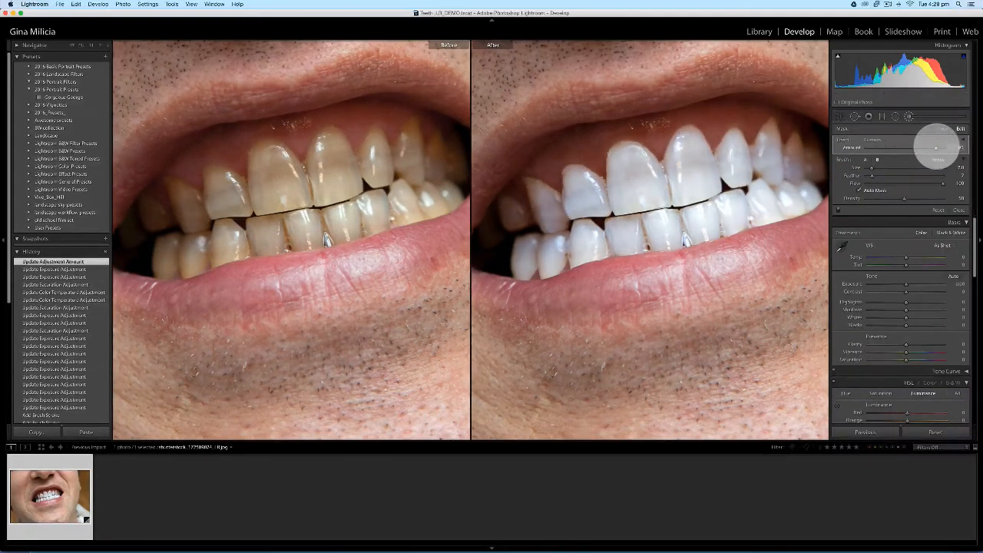
left_click(937, 147)
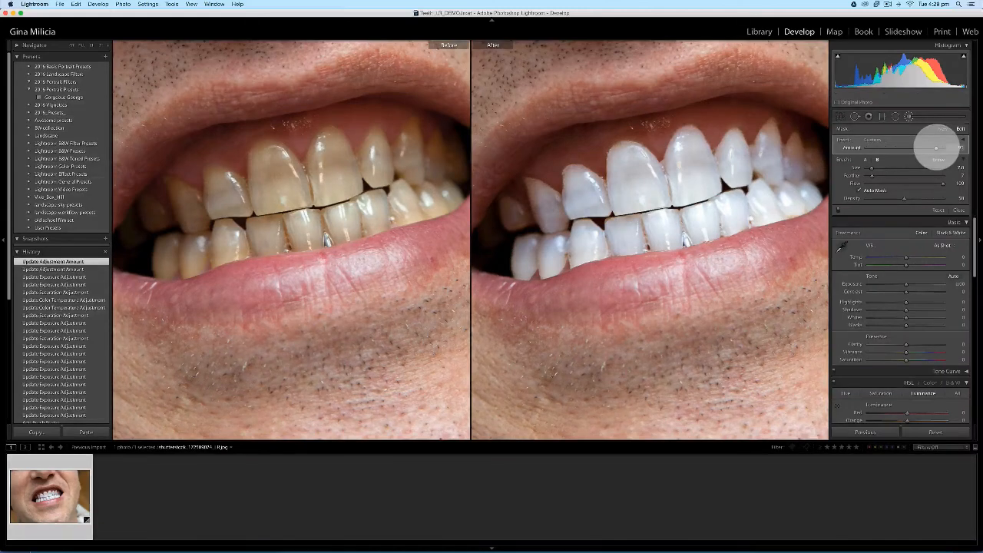
left_click(938, 147)
left_click_drag(928, 147, 900, 147)
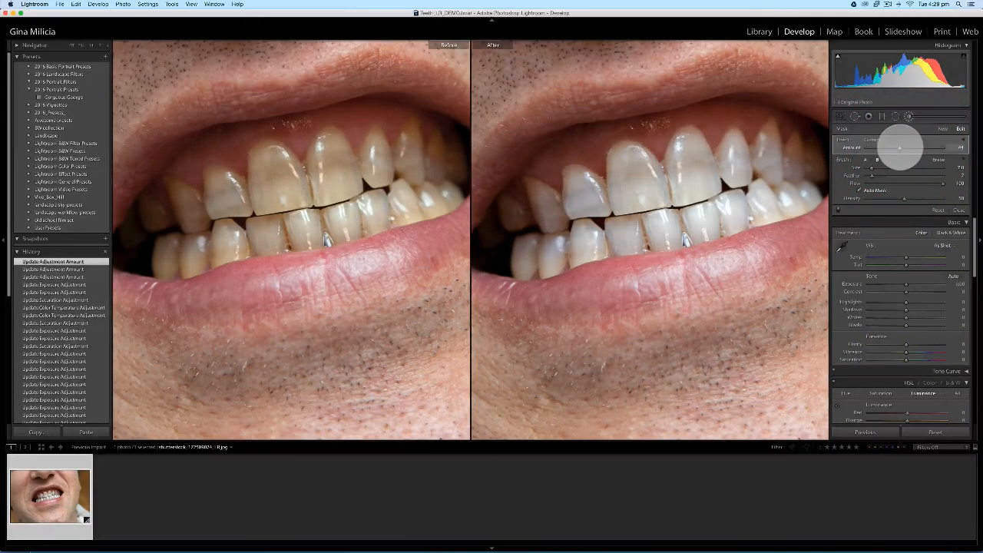
- Leave the side-by-side comparison for the single-image view and lower the teeth adjustment's Amount to about 38
key("y")
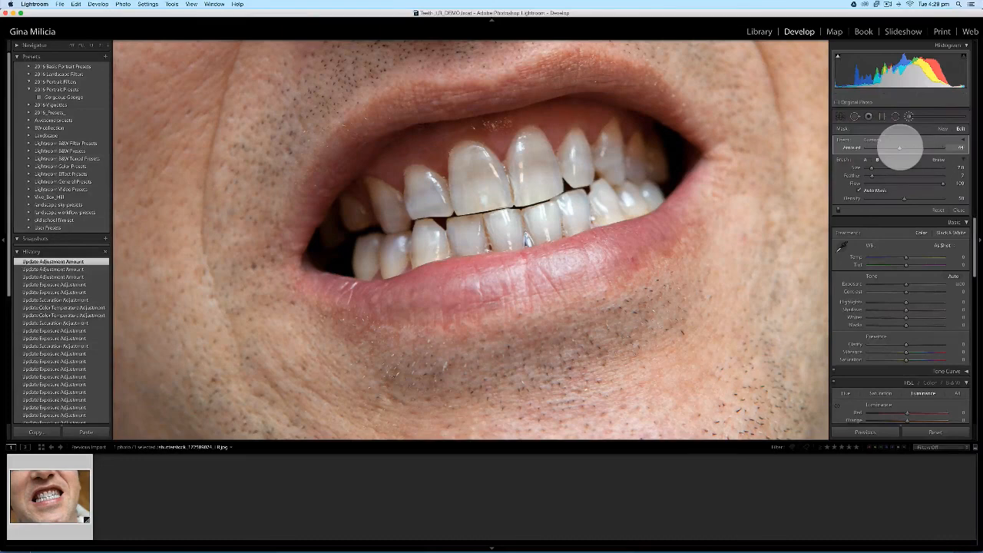
left_click(900, 147)
left_click_drag(900, 147, 895, 147)
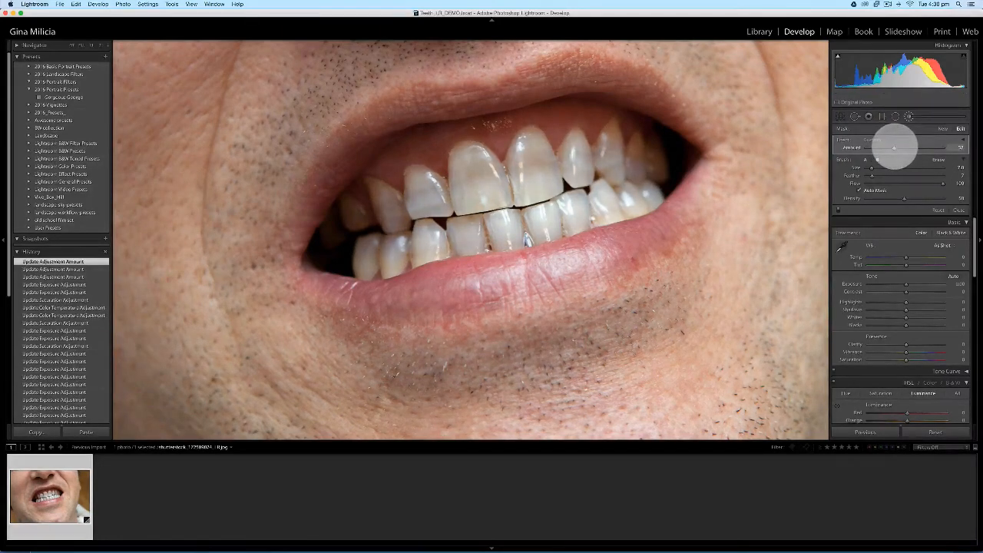
left_click(895, 147)
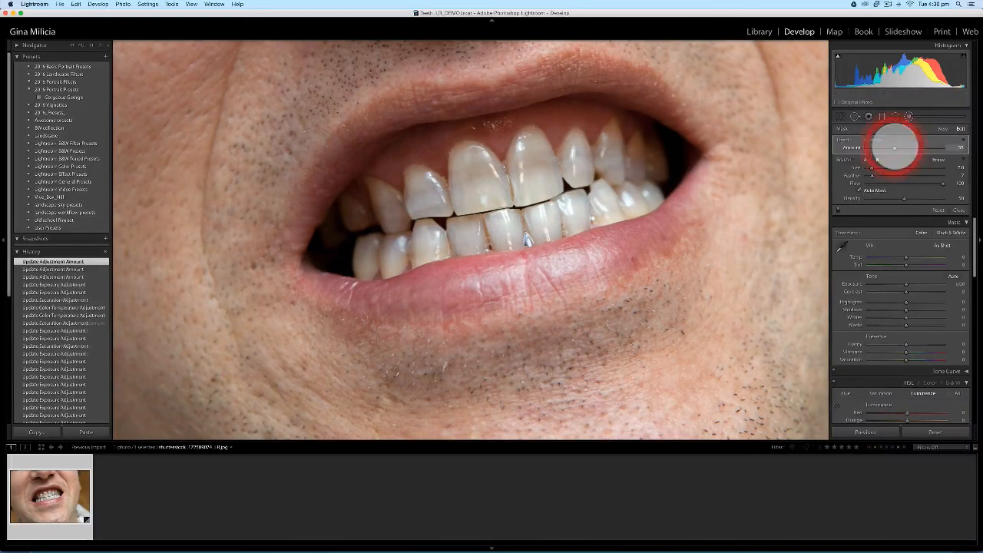